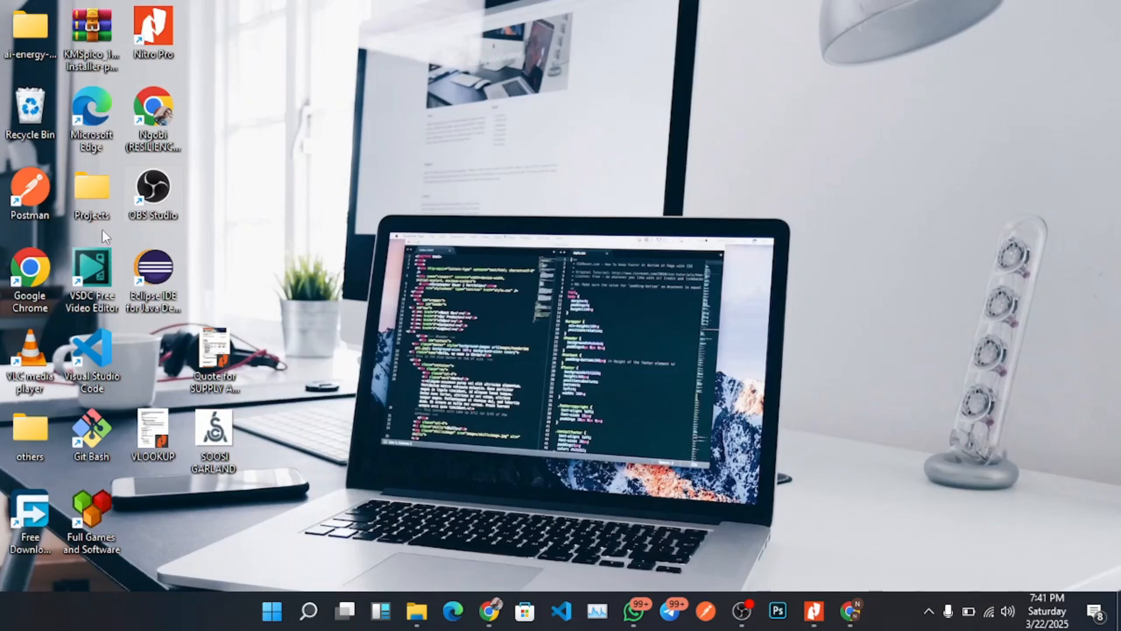
# Open the mtn clone folder inside Projects > intern with Visual Studio Code.
pyautogui.doubleClick(93, 199)
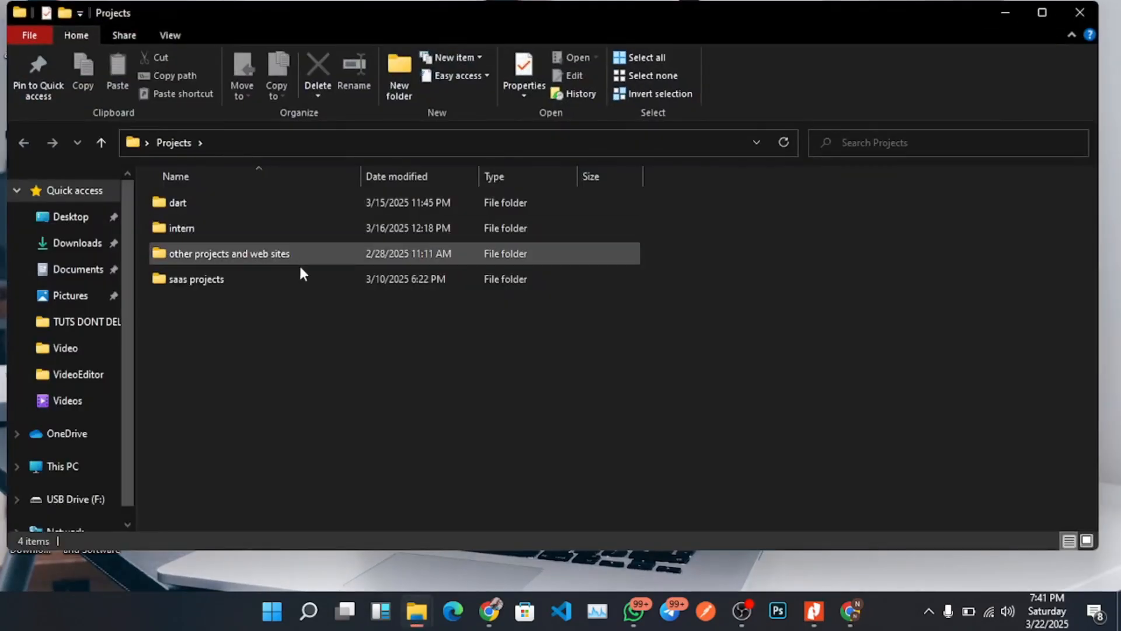
pyautogui.doubleClick(209, 228)
pyautogui.scroll(-3, 255, 314)
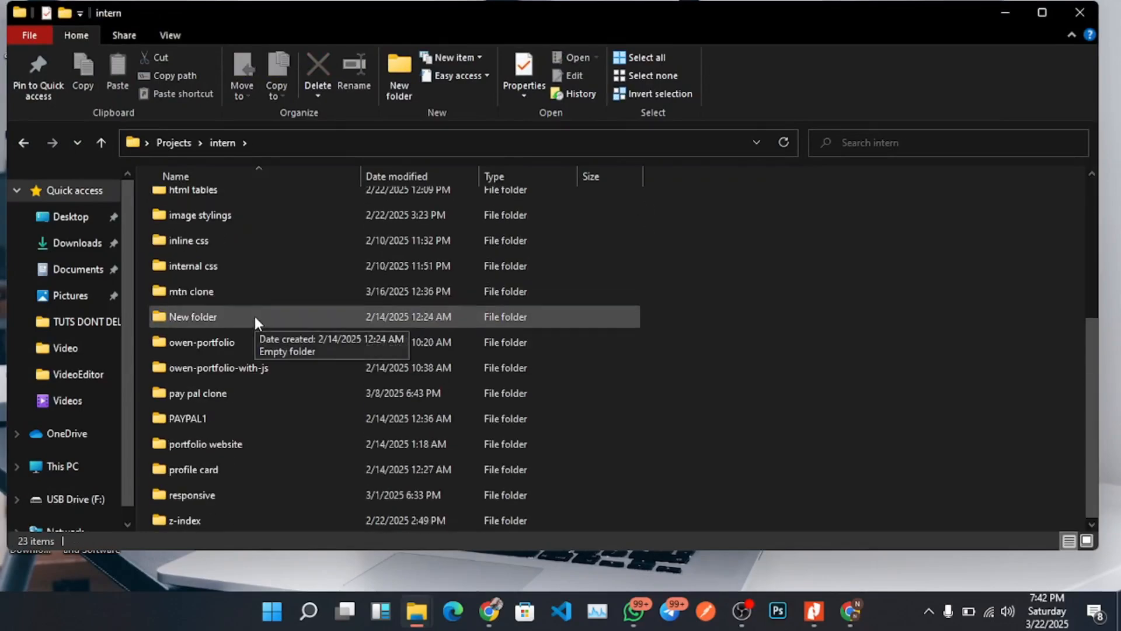
pyautogui.click(225, 447)
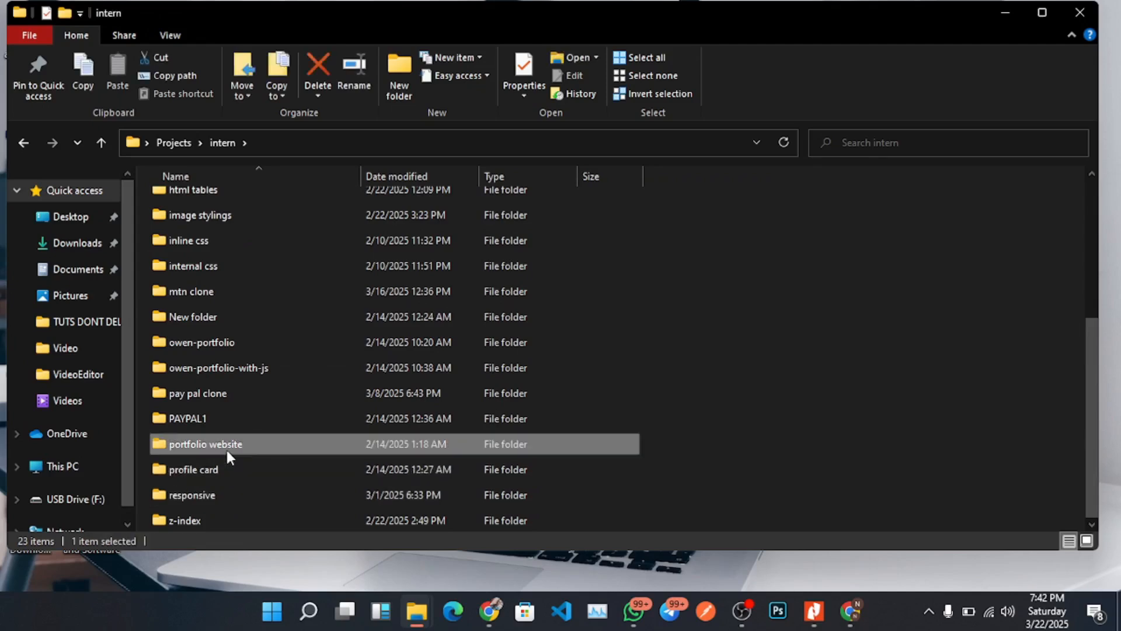
pyautogui.doubleClick(234, 294)
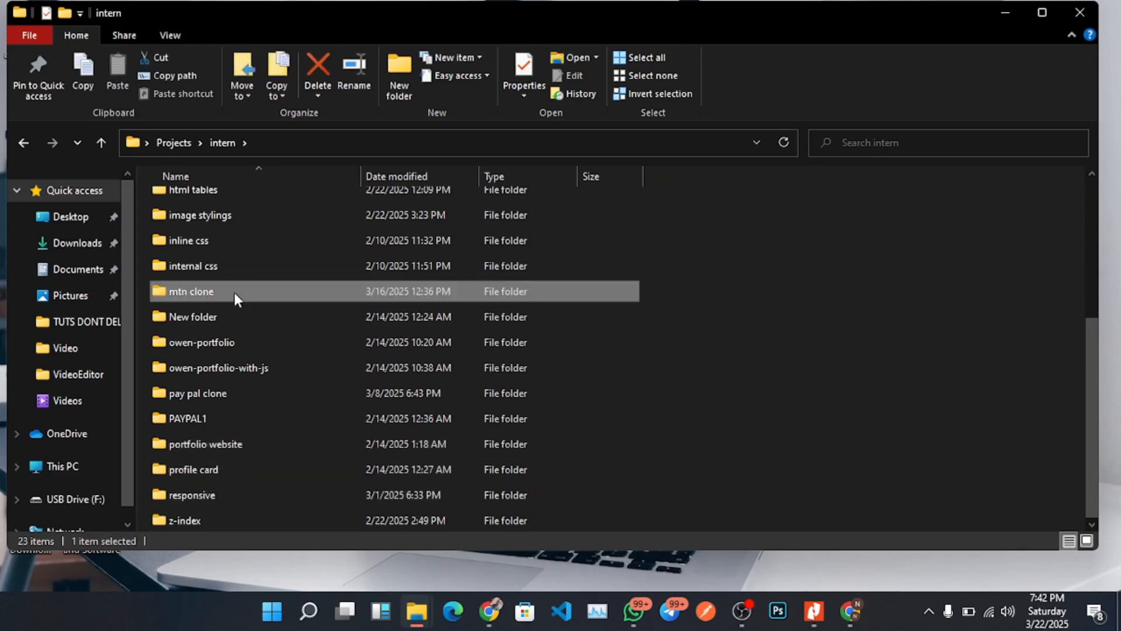
pyautogui.press('BackSpace')
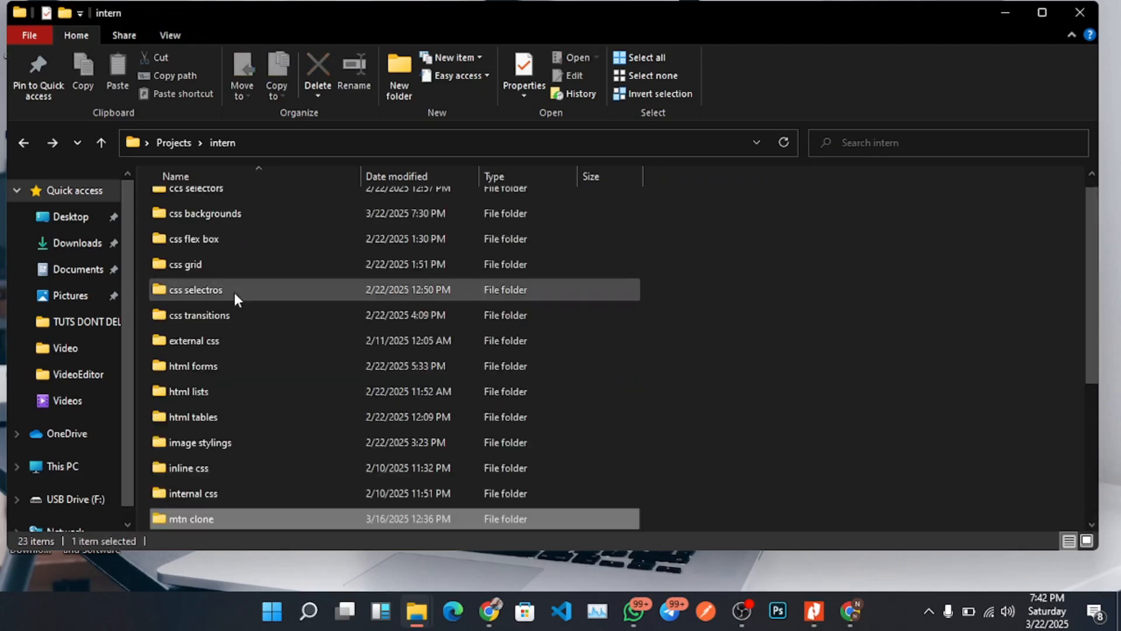
pyautogui.rightClick(210, 519)
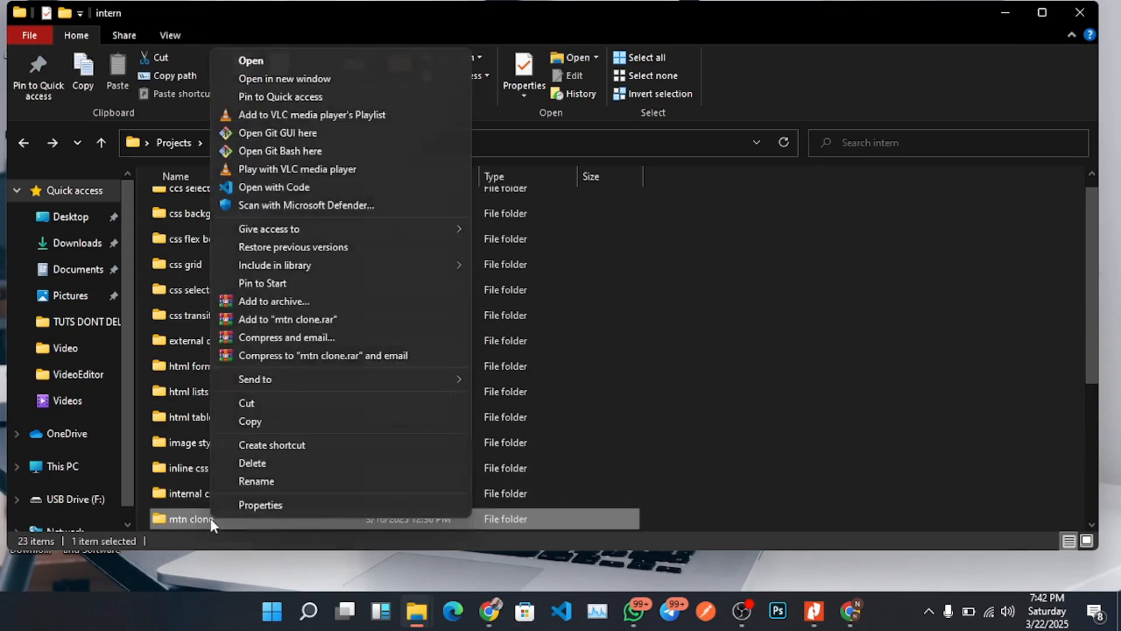
pyautogui.click(289, 183)
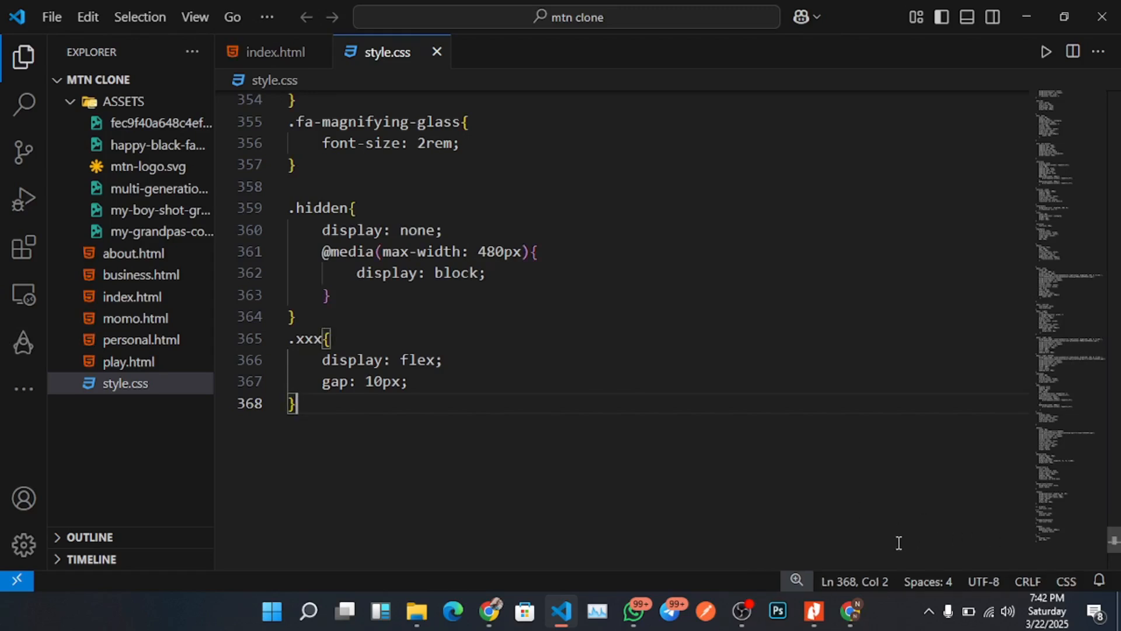
# Review the .hidden and .xxx rules at the end of style.css.
pyautogui.click(454, 385)
pyautogui.scroll(-2, 454, 386)
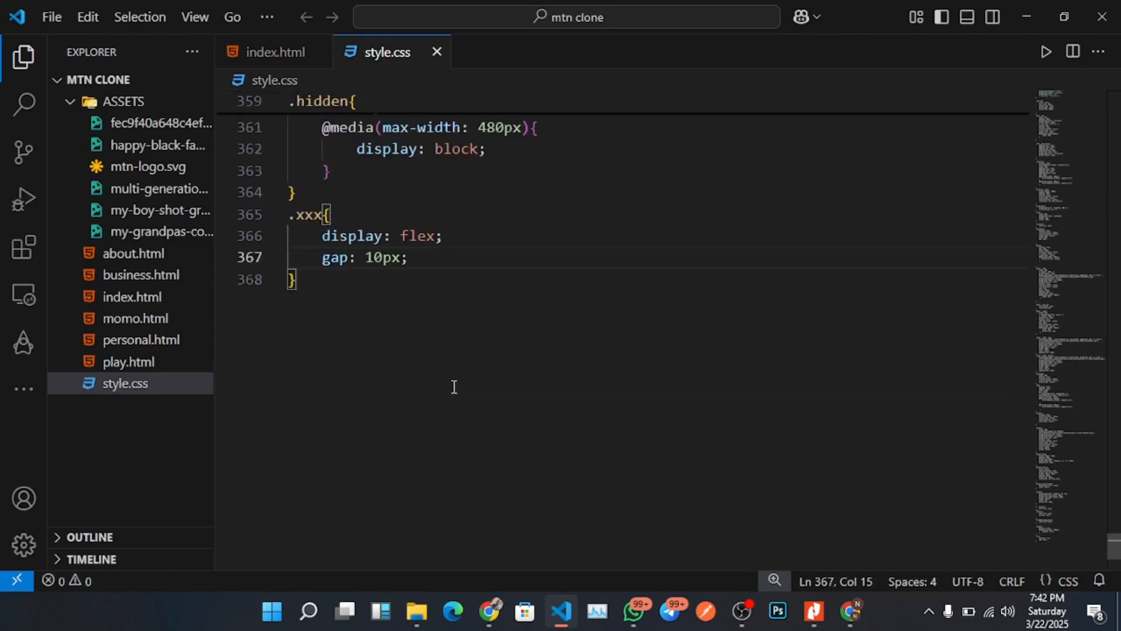
pyautogui.scroll(2, 454, 385)
pyautogui.scroll(2, 584, 408)
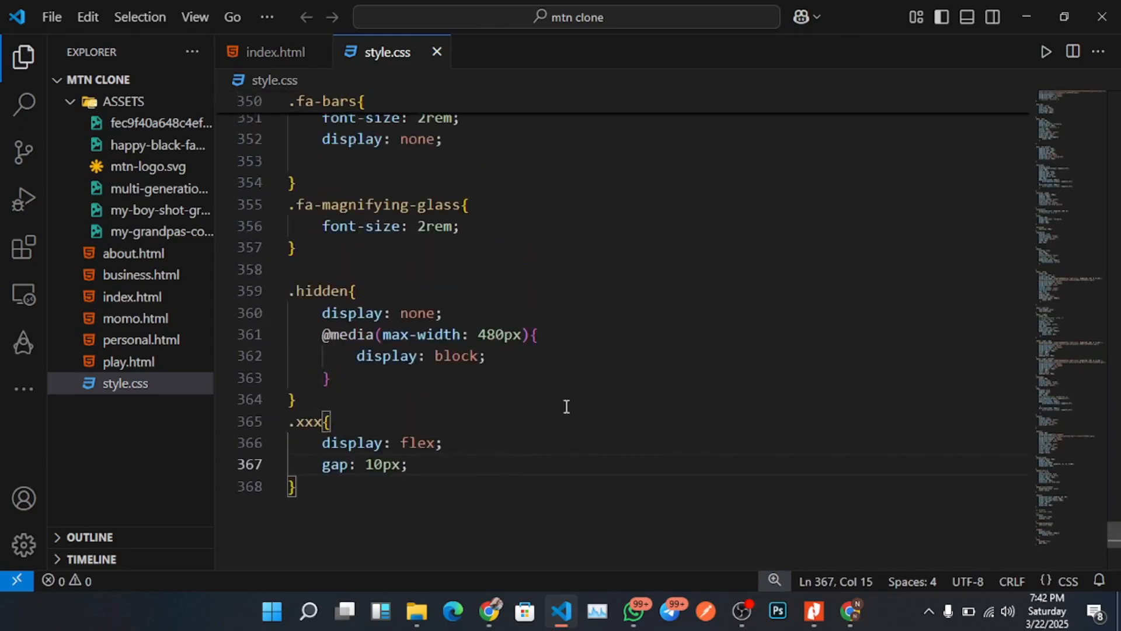
pyautogui.scroll(-4, 566, 406)
pyautogui.scroll(3, 358, 400)
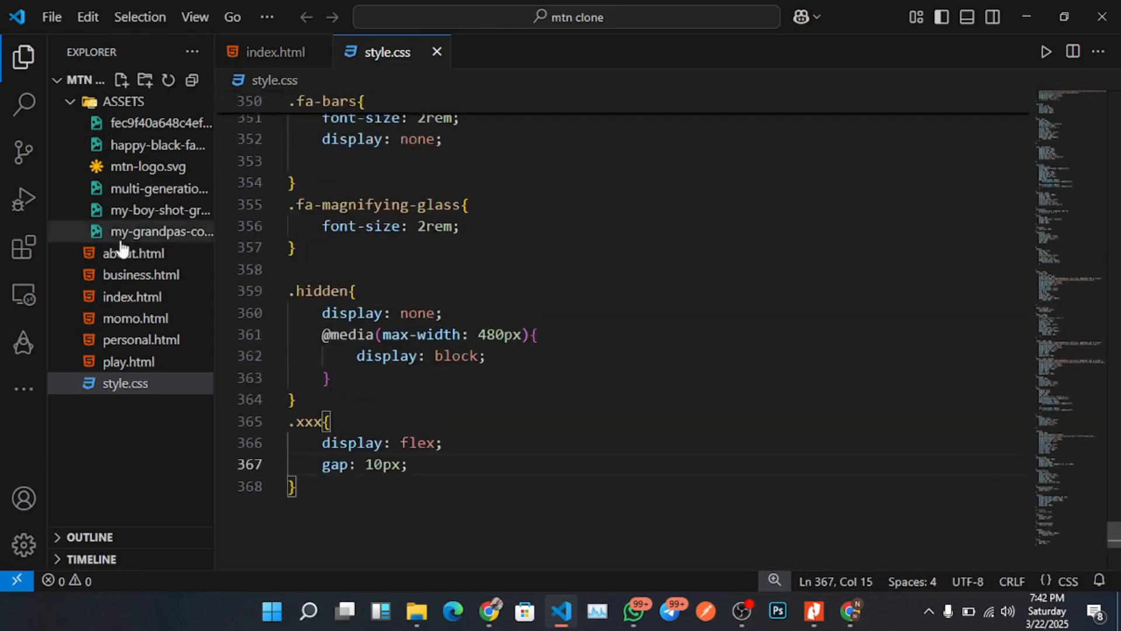
# Open index.html and review its nav-bar, hero and services markup.
pyautogui.click(139, 299)
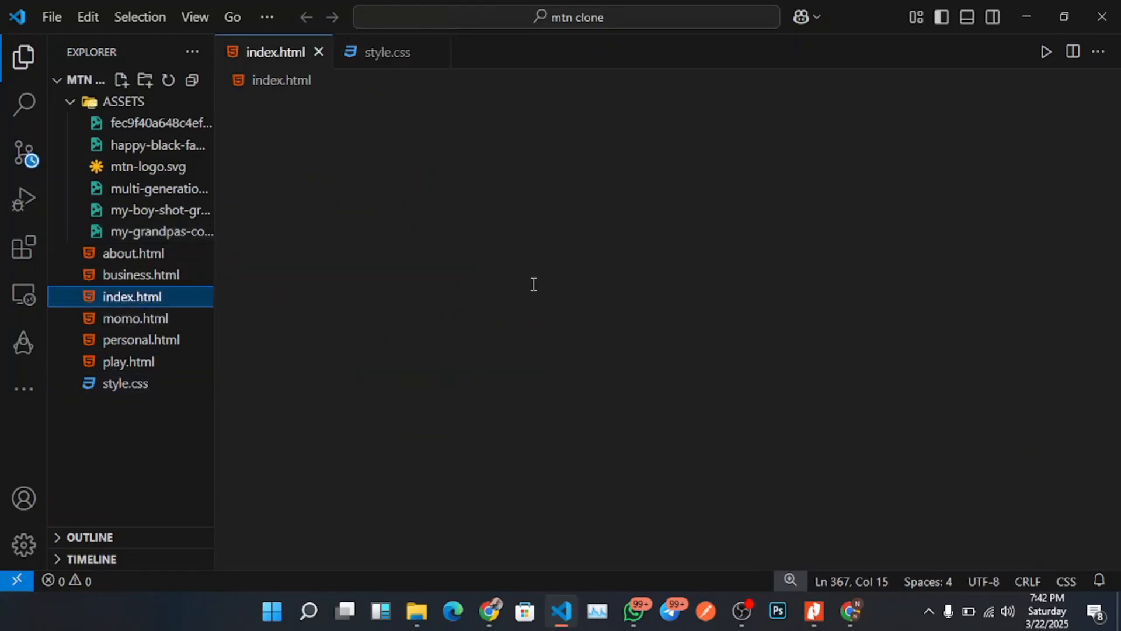
pyautogui.click(554, 279)
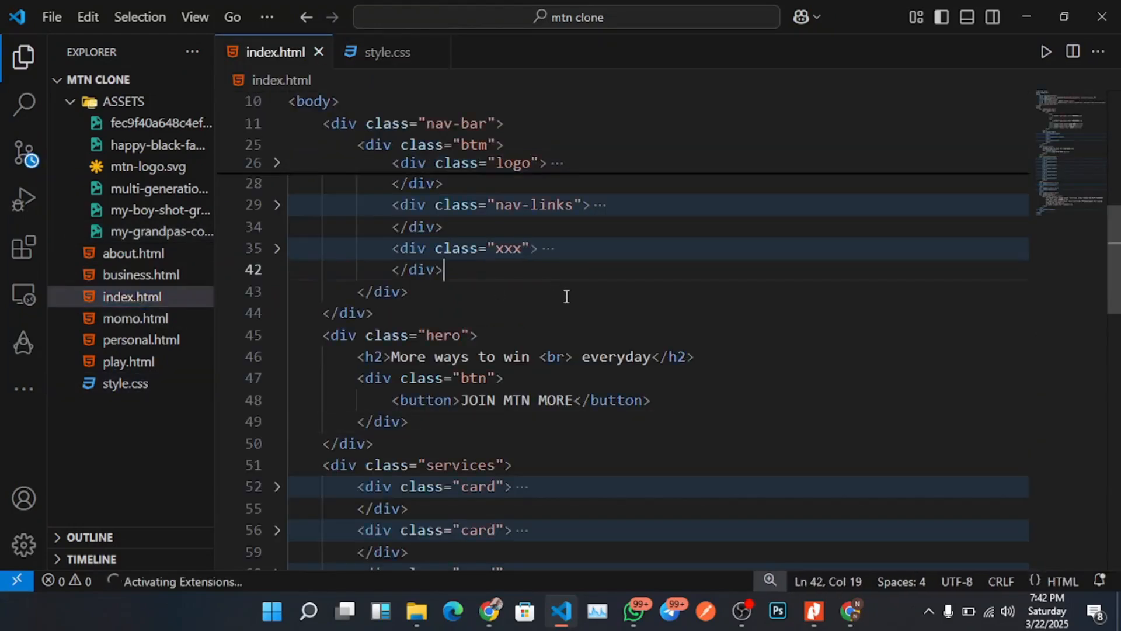
pyautogui.scroll(-3, 566, 294)
pyautogui.scroll(3, 566, 298)
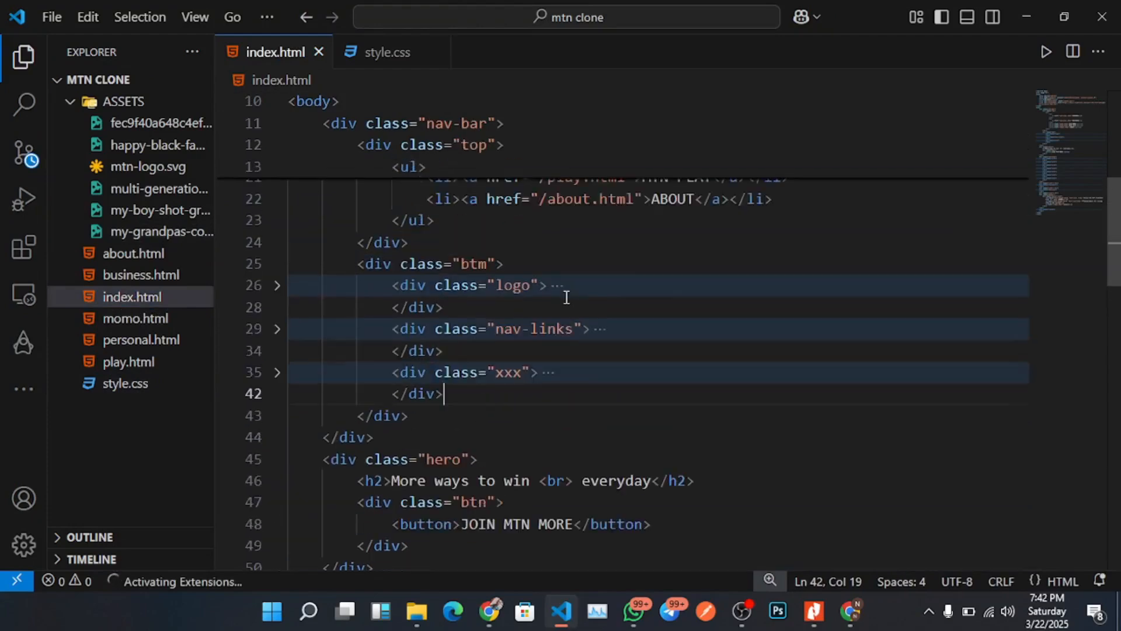
pyautogui.scroll(-3, 566, 297)
pyautogui.scroll(-5, 566, 298)
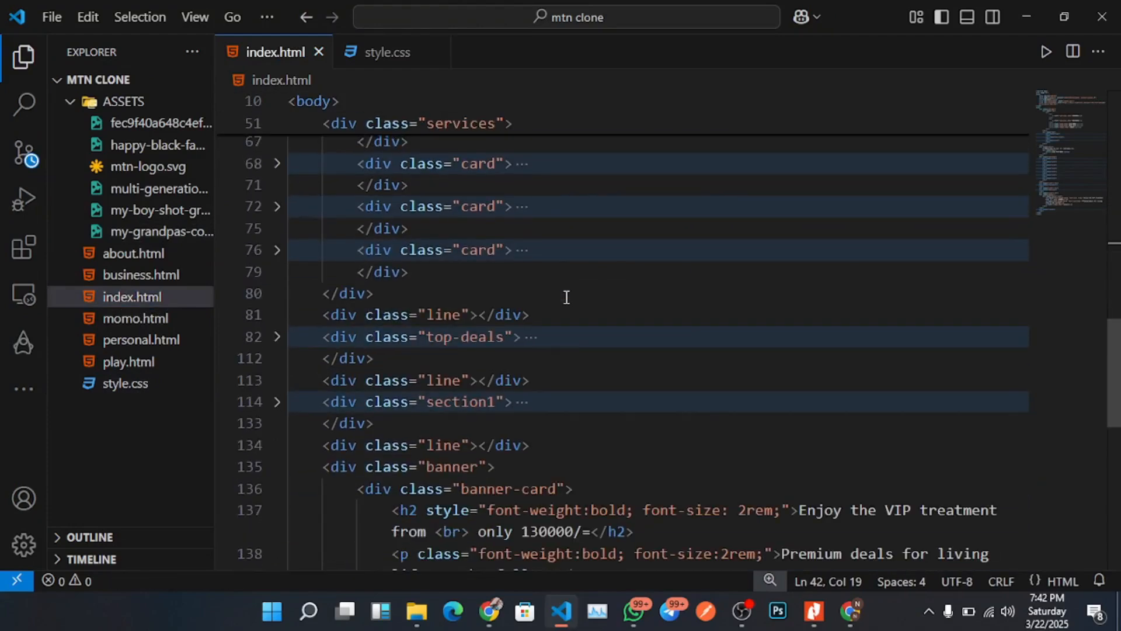
pyautogui.scroll(1, 566, 297)
# Switch to Chrome and scroll through the tutorial channel's video list.
pyautogui.moveTo(849, 610)
pyautogui.click(768, 546)
pyautogui.scroll(-3, 608, 488)
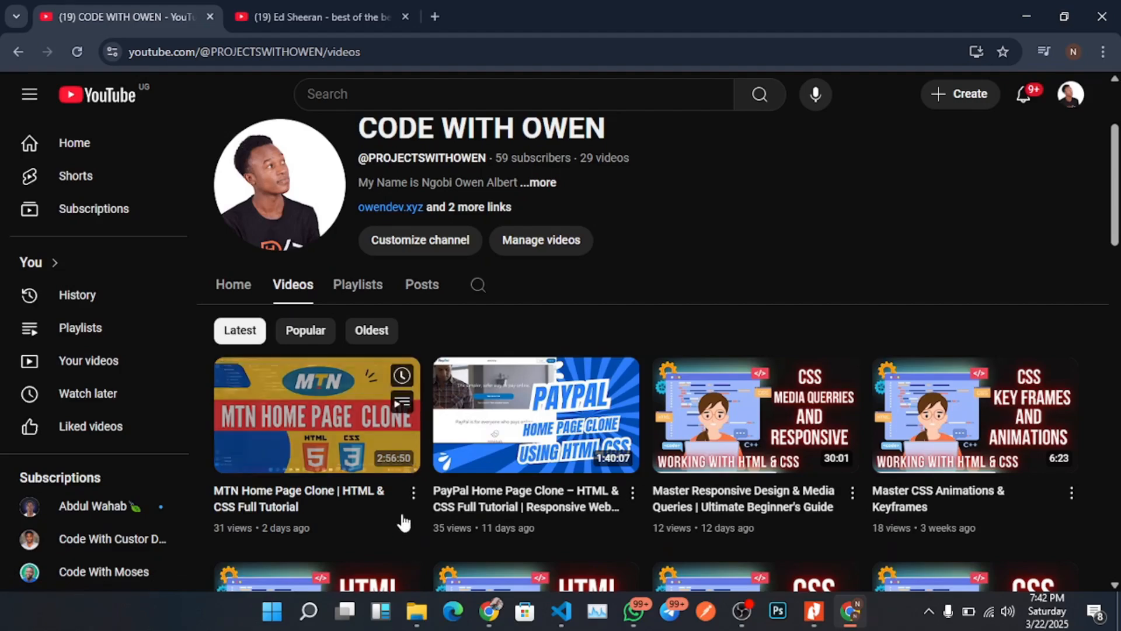
pyautogui.scroll(-15, 626, 500)
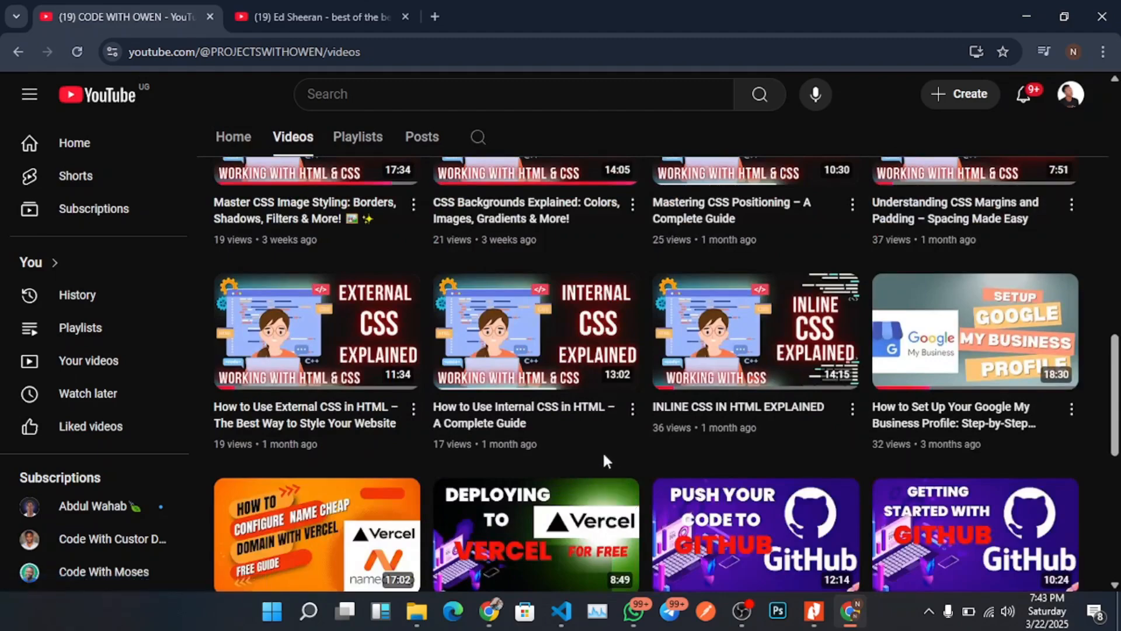
pyautogui.scroll(-4, 602, 453)
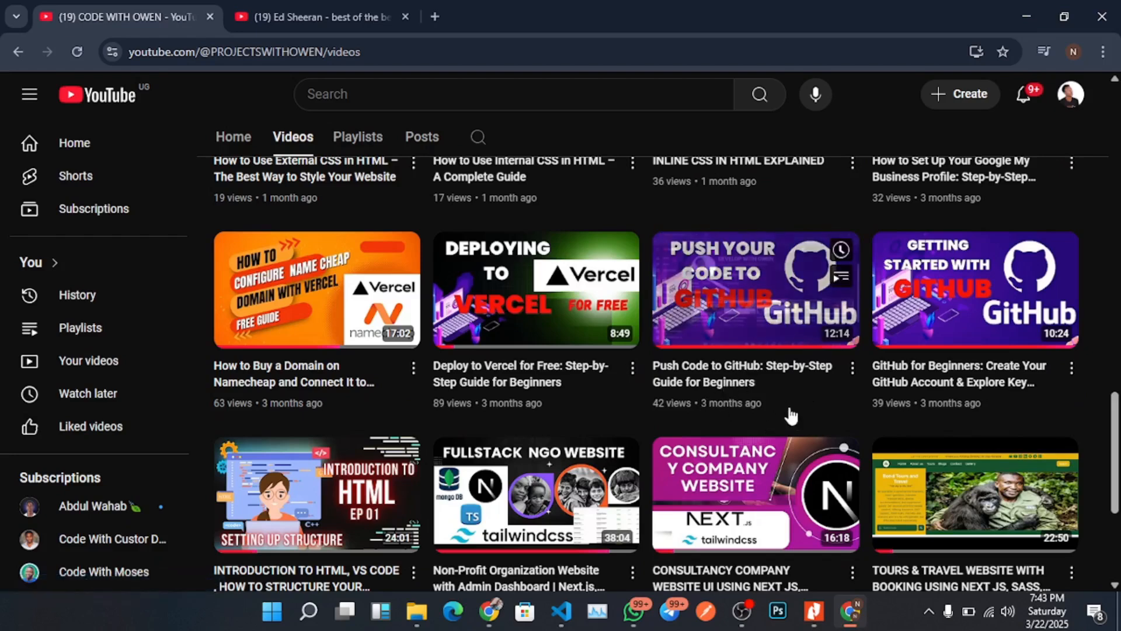
pyautogui.scroll(1, 792, 417)
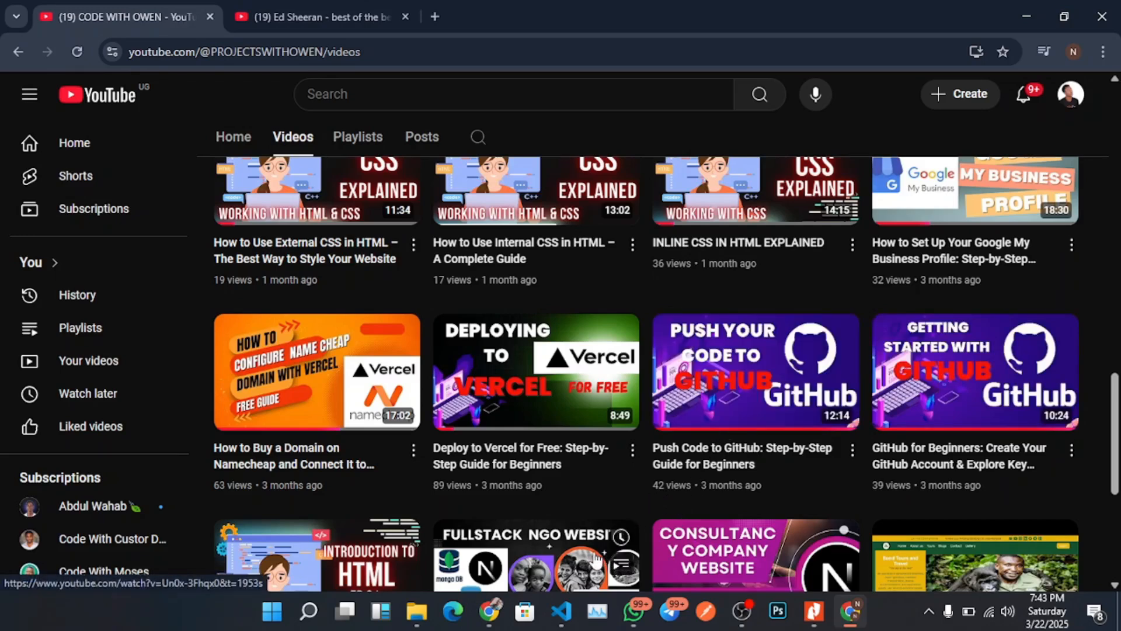
# Switch to the other Chrome window and scroll through the Collinz dev channel page.
pyautogui.click(562, 612)
pyautogui.click(562, 612)
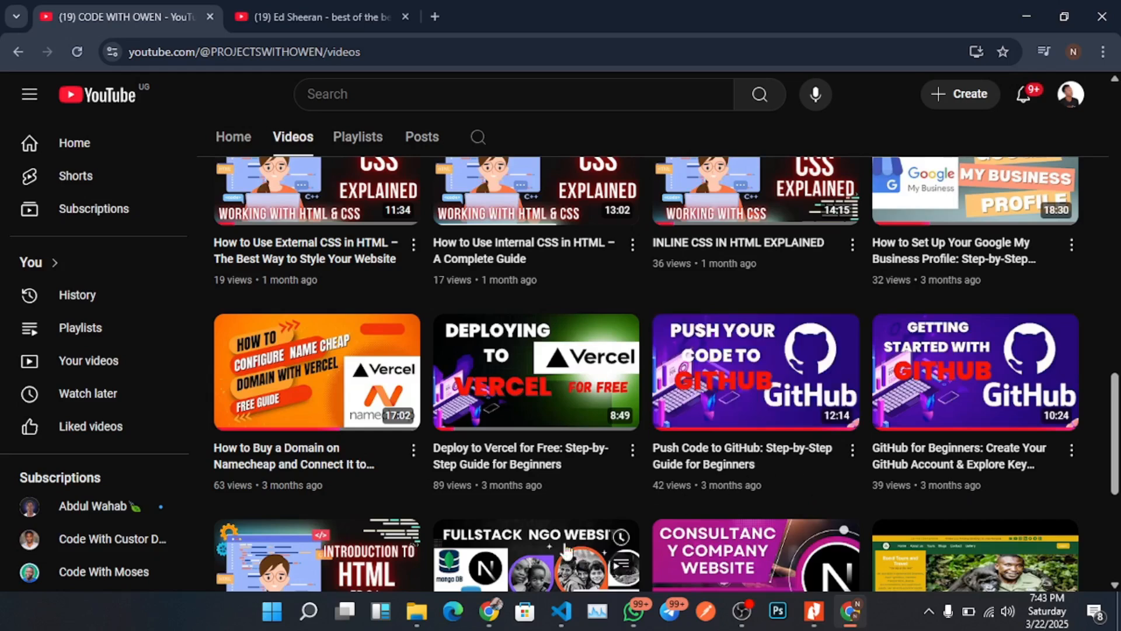
pyautogui.click(489, 617)
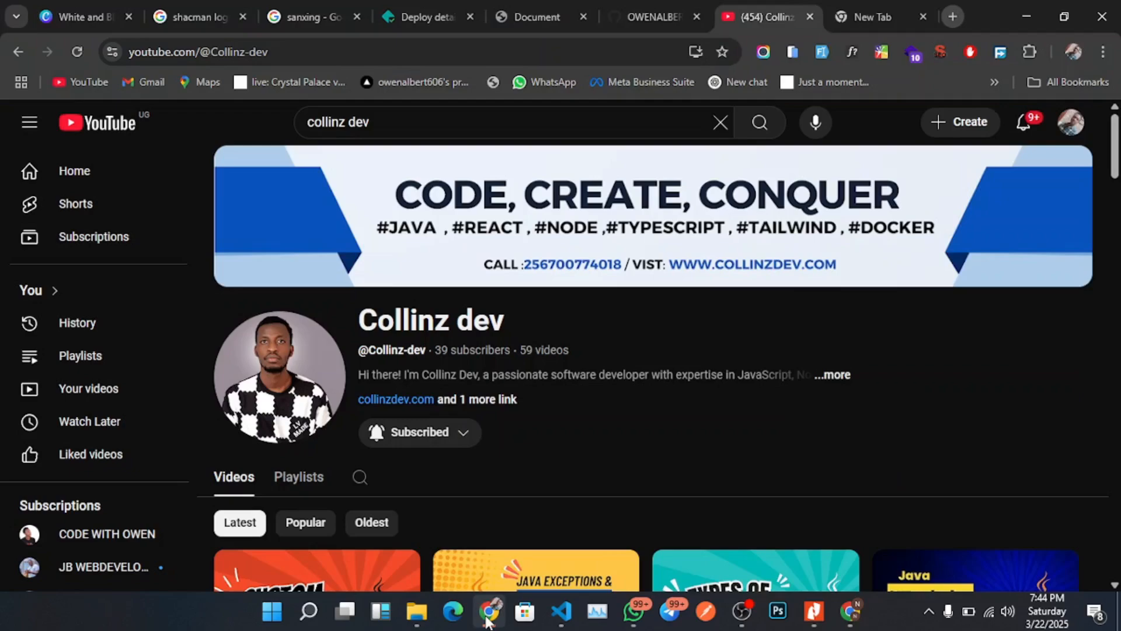
pyautogui.click(488, 614)
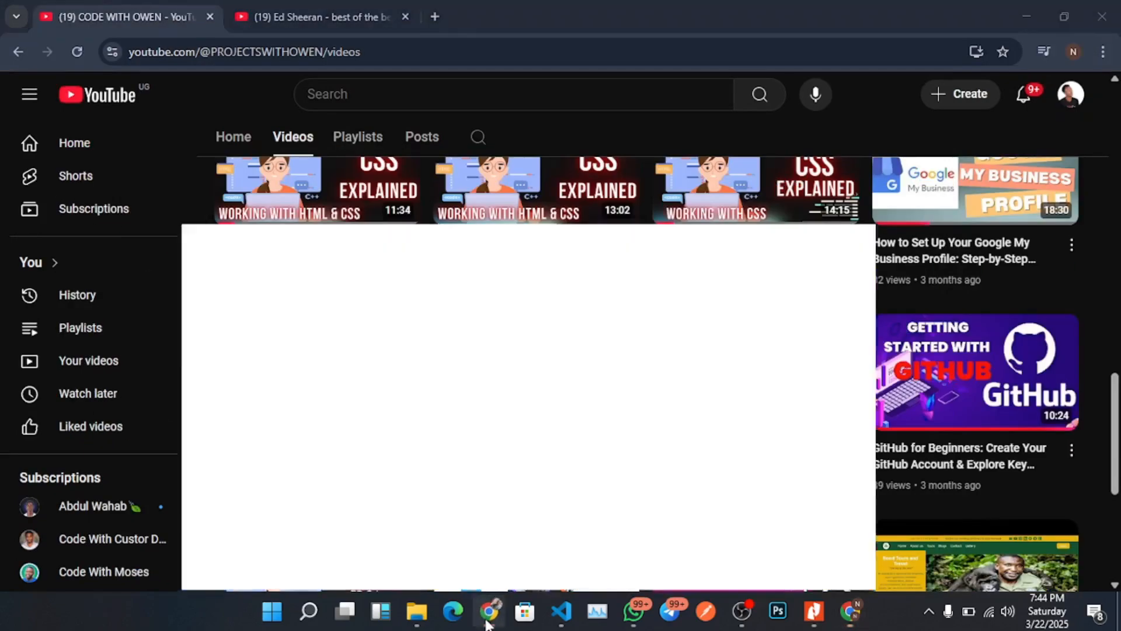
pyautogui.click(489, 613)
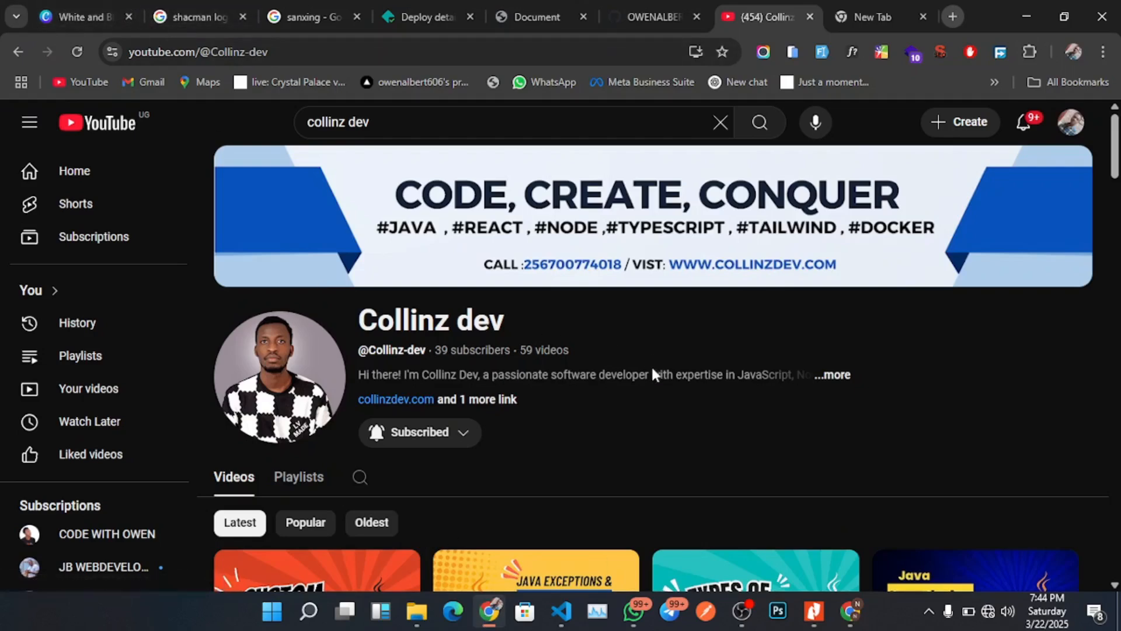
pyautogui.scroll(-1, 654, 385)
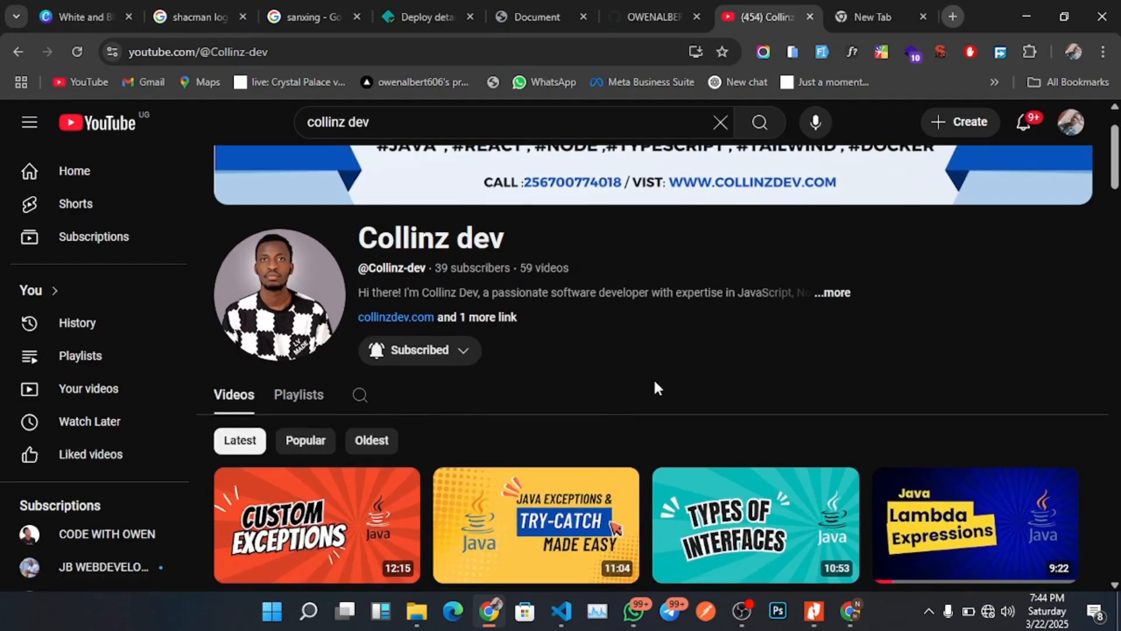
pyautogui.scroll(2, 654, 380)
pyautogui.scroll(-3, 657, 385)
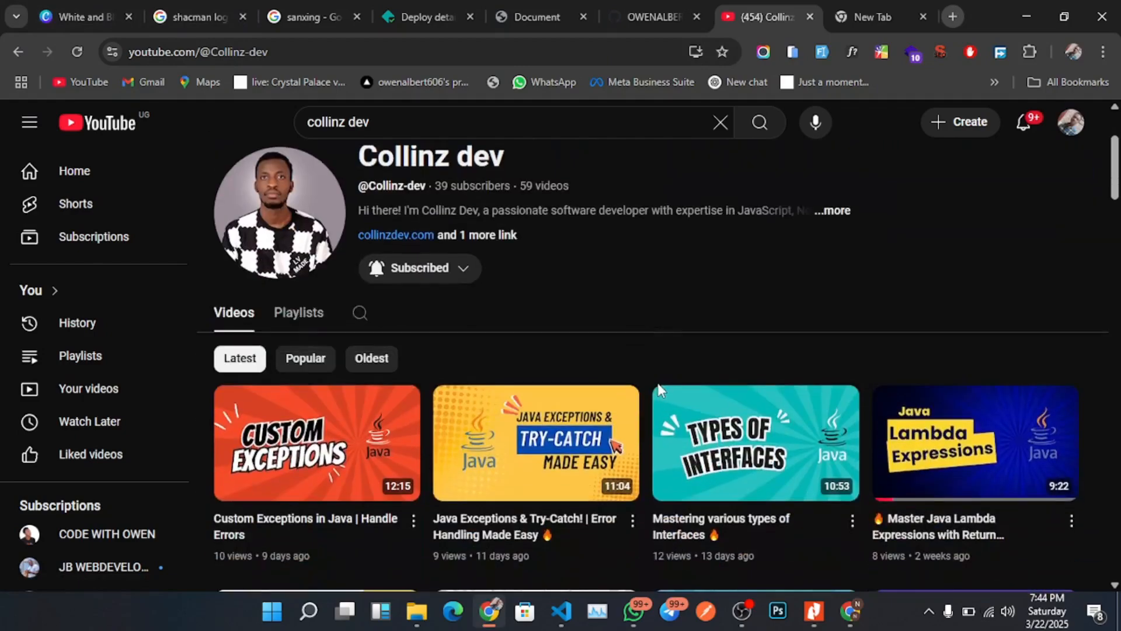
pyautogui.scroll(-3, 657, 383)
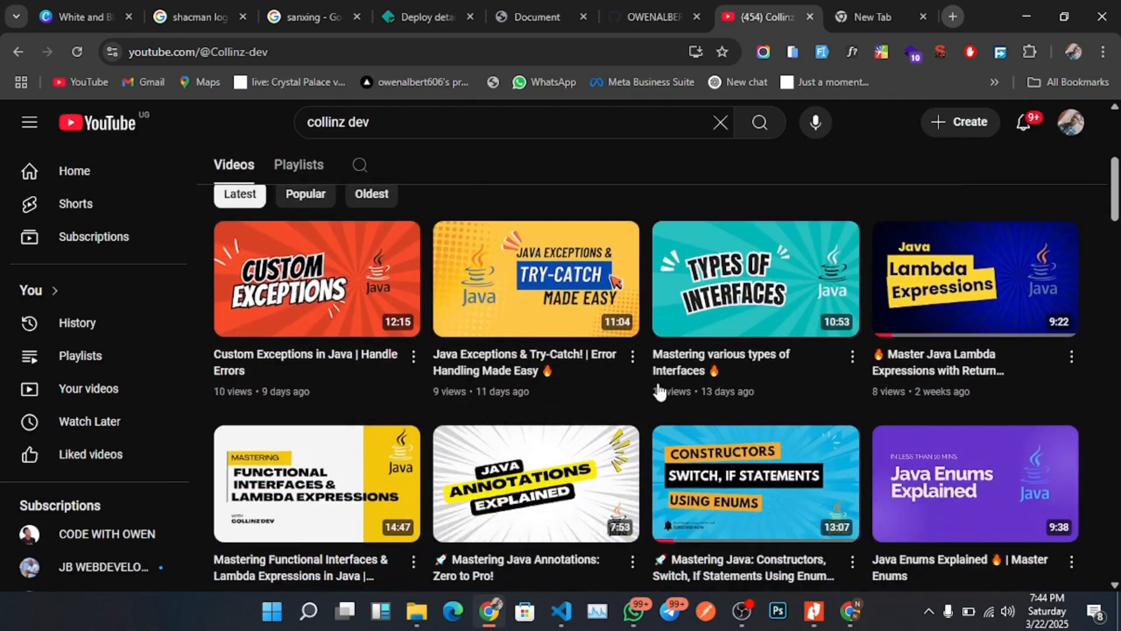
pyautogui.scroll(5, 658, 390)
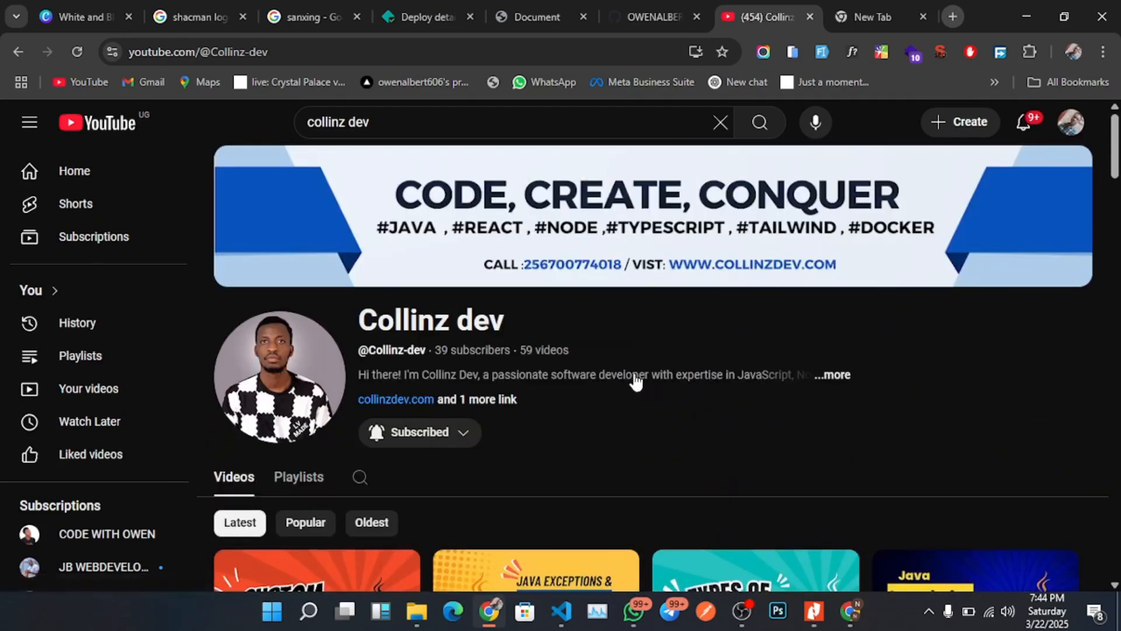
# Open GitHub in the new tab by entering git in the address bar.
pyautogui.click(654, 14)
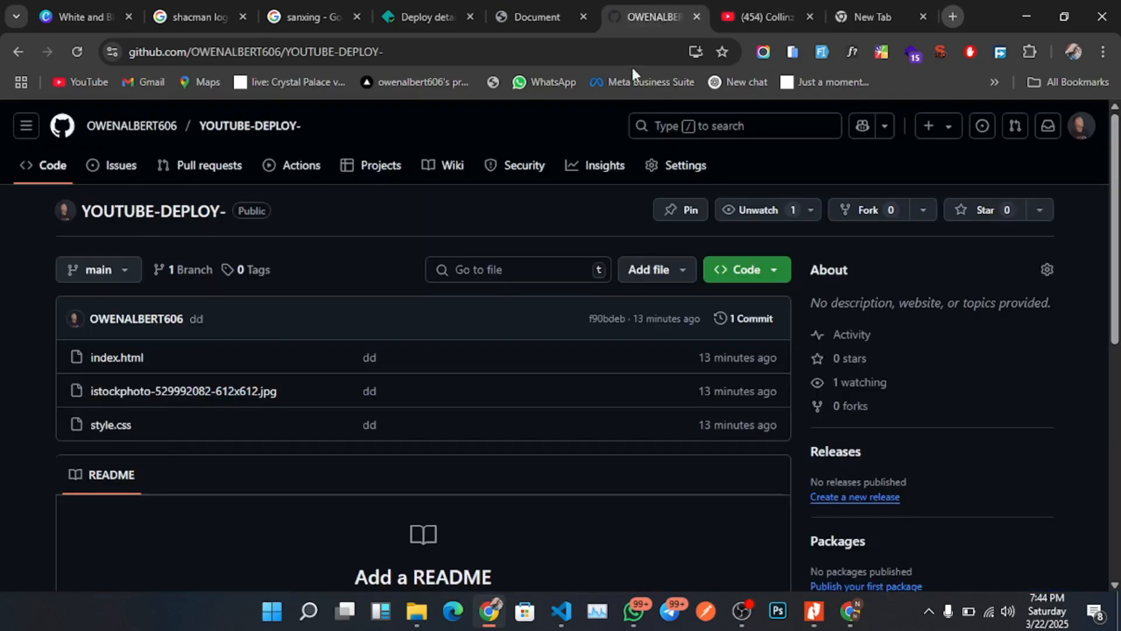
pyautogui.click(90, 127)
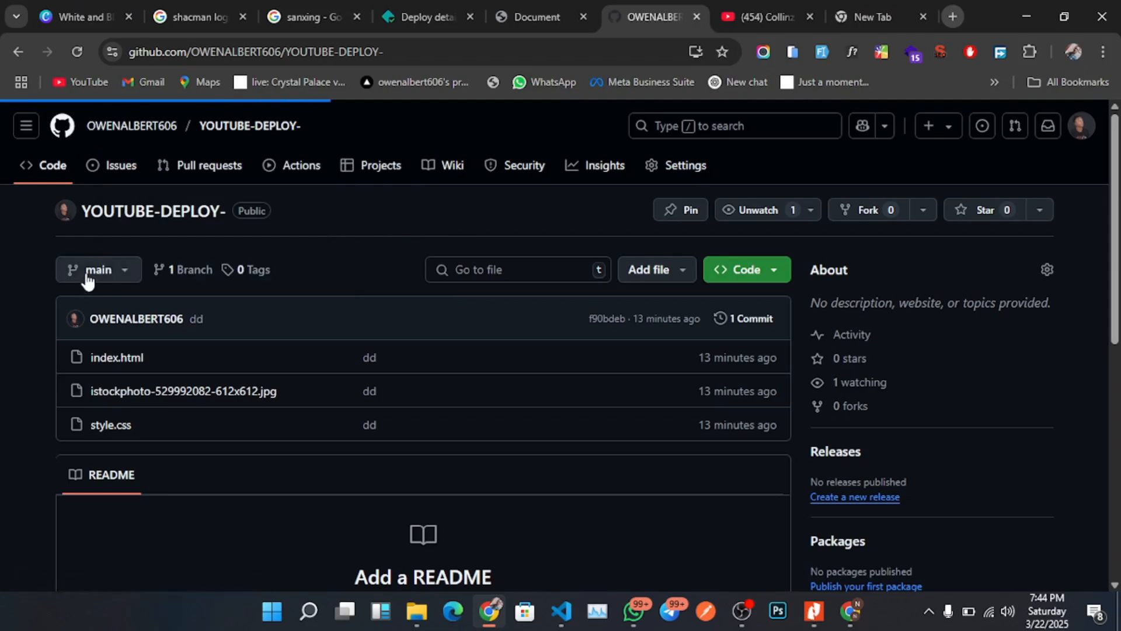
pyautogui.click(887, 16)
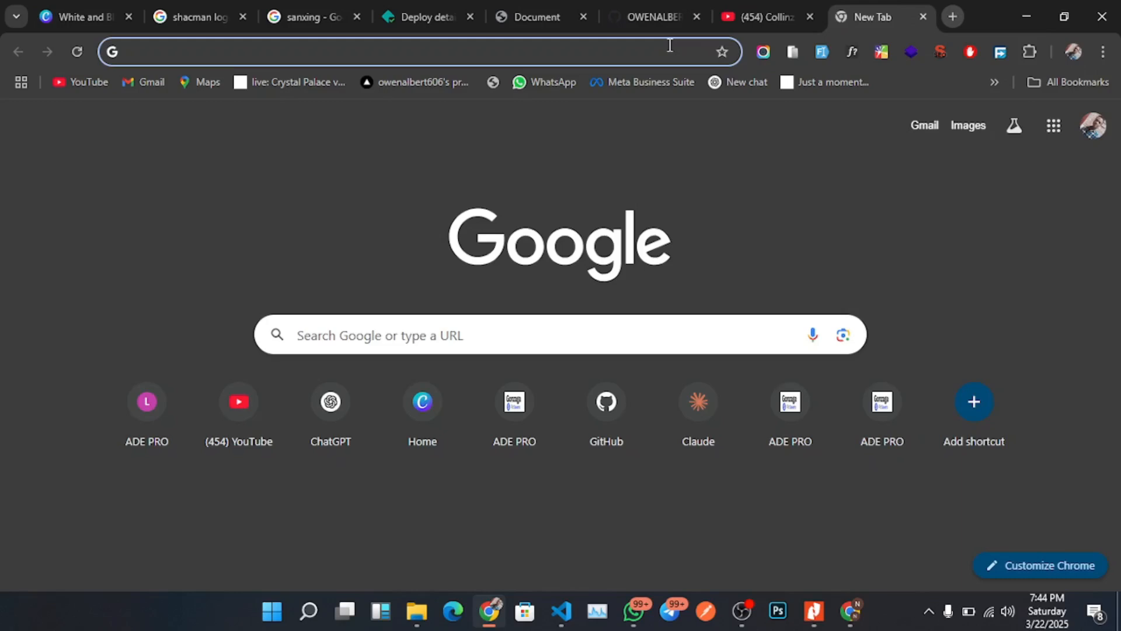
pyautogui.write('github.com')
pyautogui.press('Return')
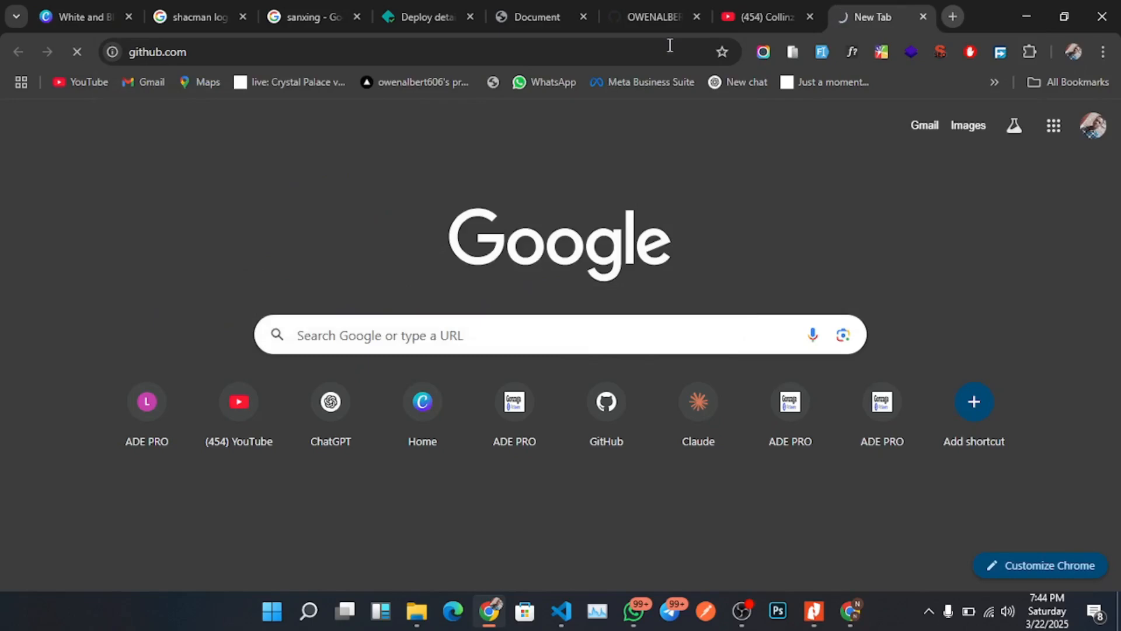
pyautogui.click(656, 17)
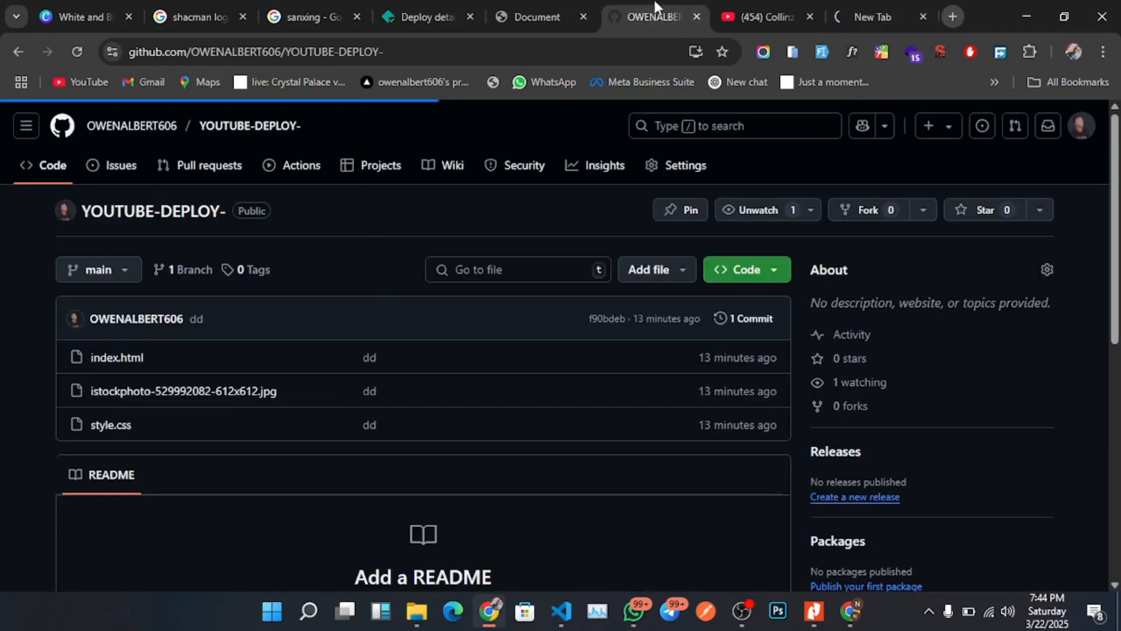
pyautogui.click(866, 9)
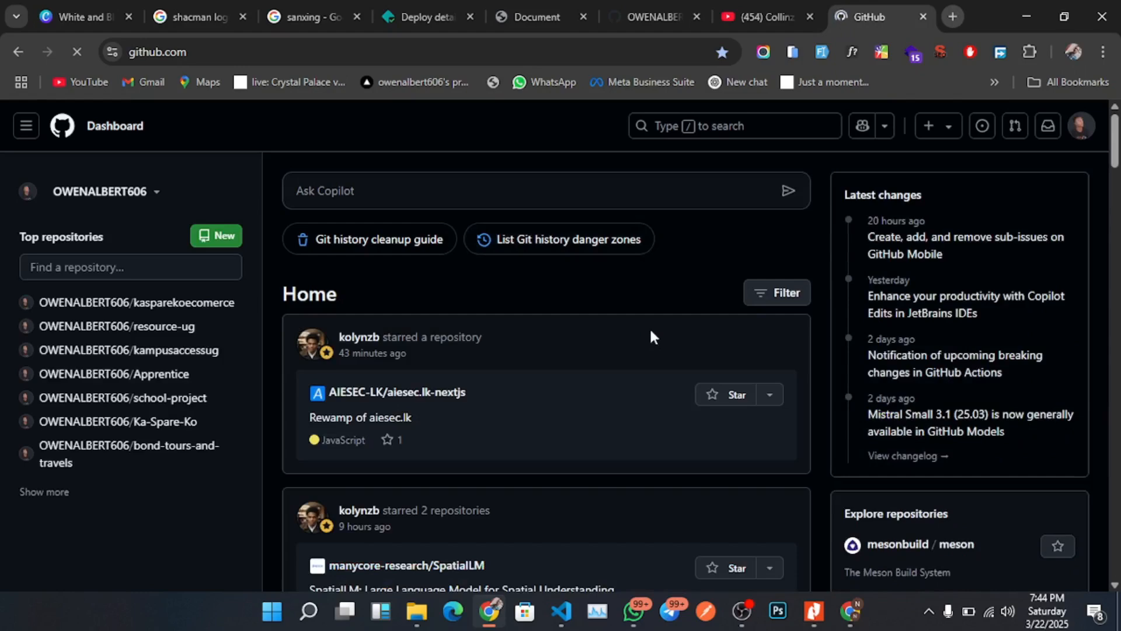
# Create a new public GitHub repository named mtn-clone.
pyautogui.click(1081, 126)
pyautogui.click(973, 232)
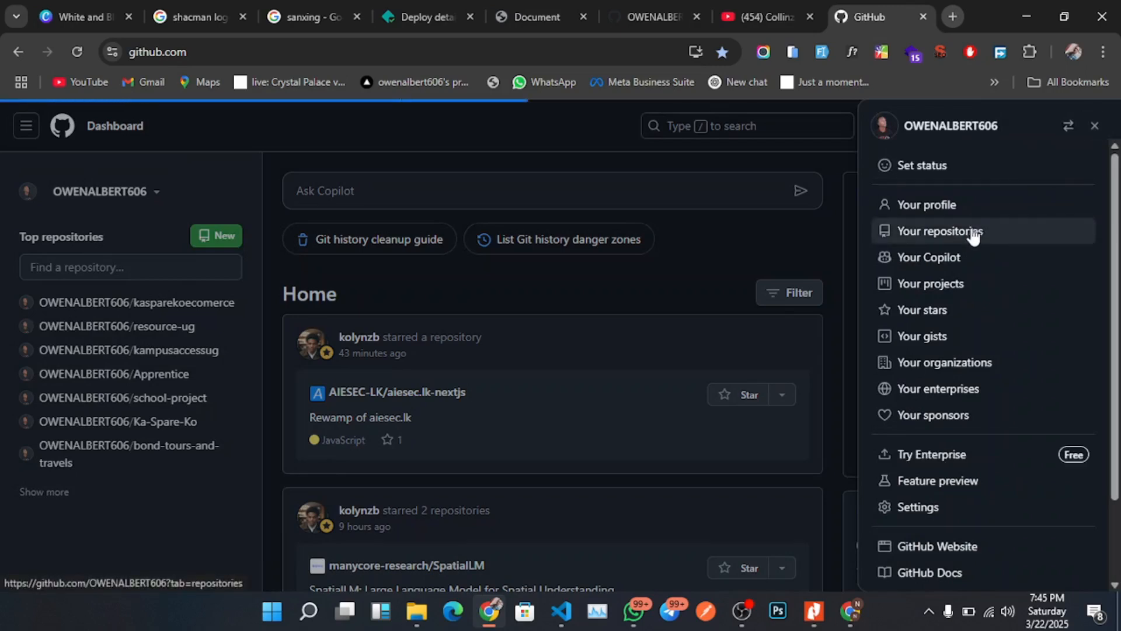
pyautogui.click(973, 233)
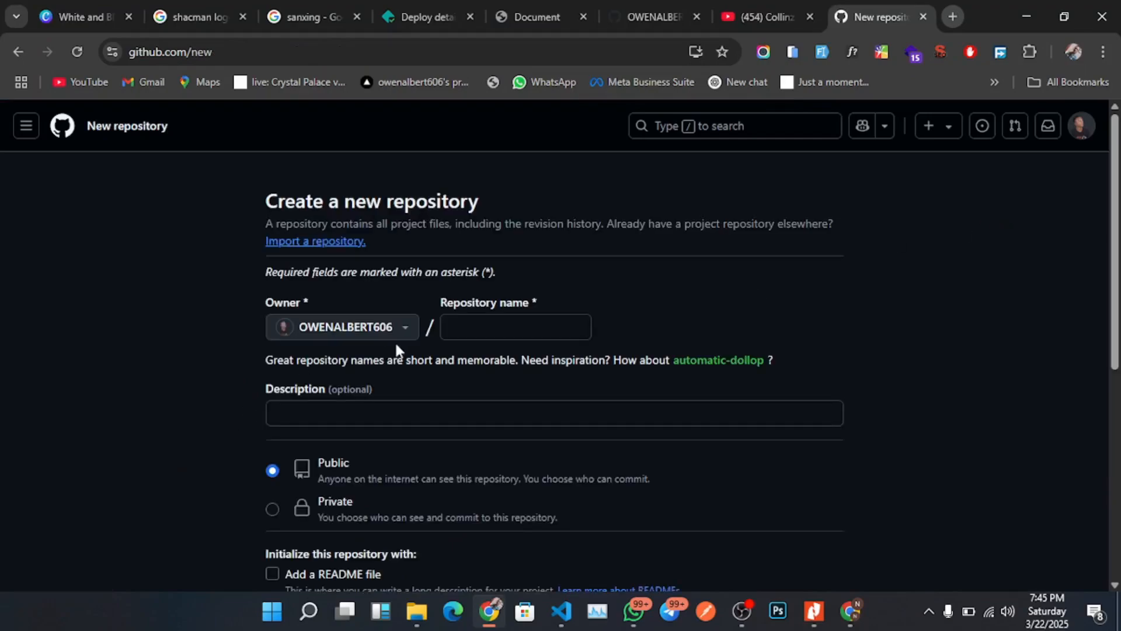
pyautogui.click(481, 329)
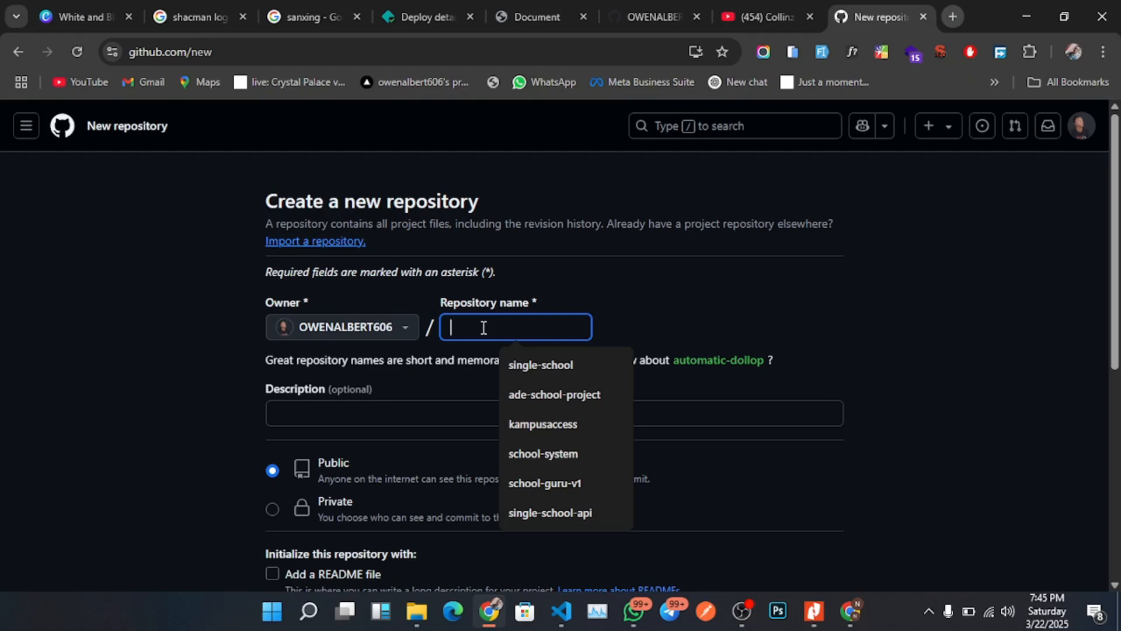
pyautogui.write('mtn-clone')
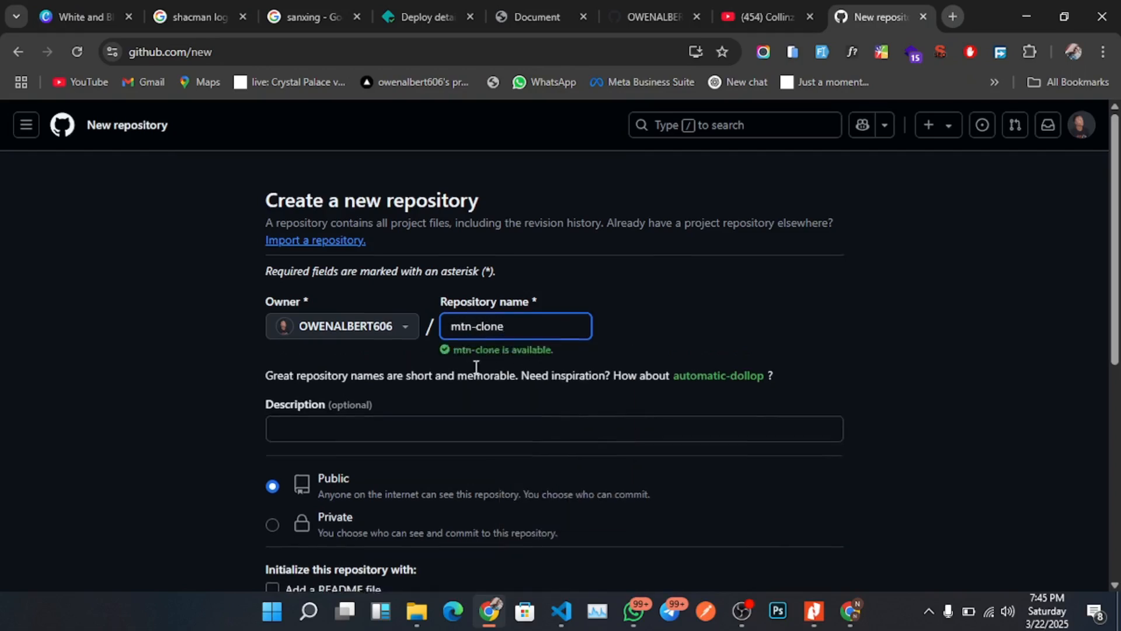
pyautogui.scroll(-5, 456, 404)
pyautogui.scroll(3, 358, 243)
pyautogui.scroll(-4, 357, 327)
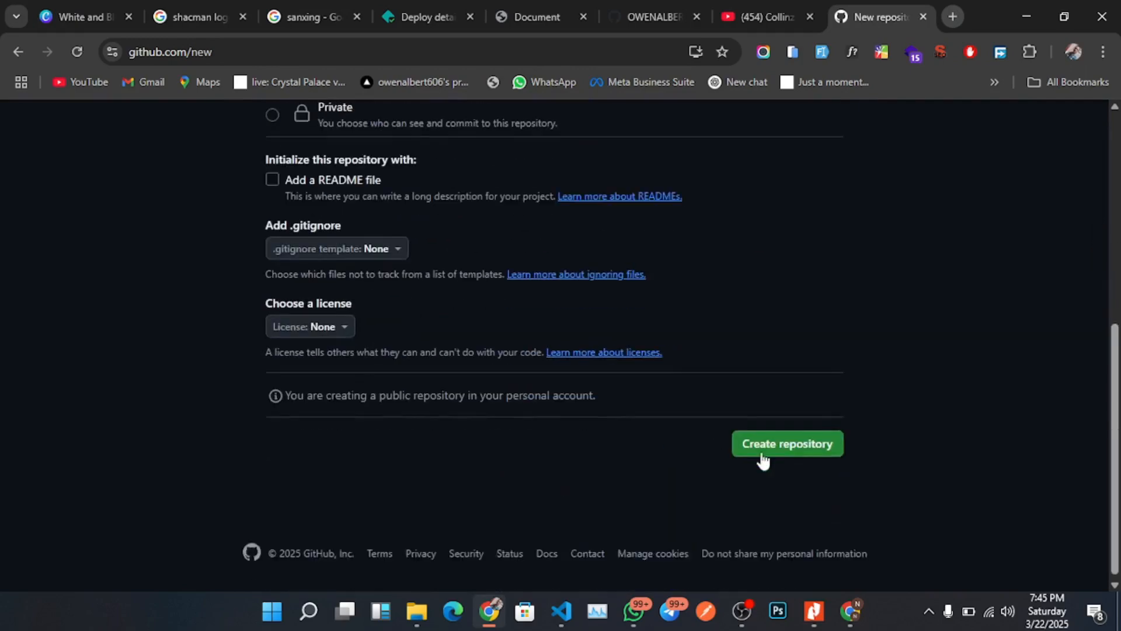
pyautogui.click(766, 442)
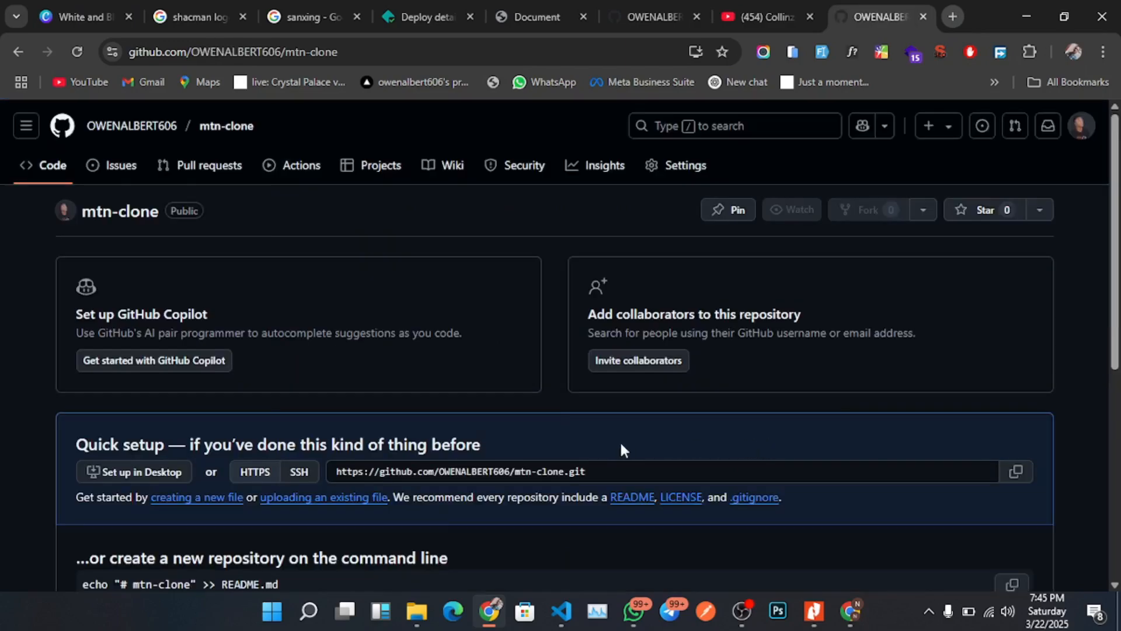
# Copy the git init command from the new repository's quick setup instructions.
pyautogui.scroll(-5, 610, 435)
pyautogui.scroll(4, 527, 464)
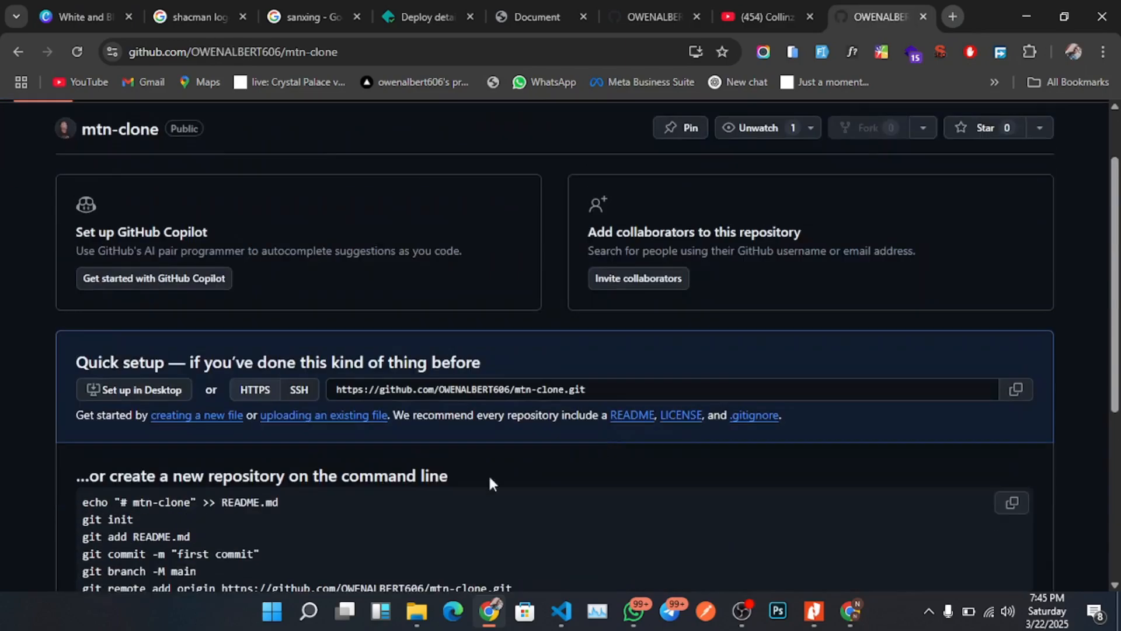
pyautogui.scroll(-1, 429, 470)
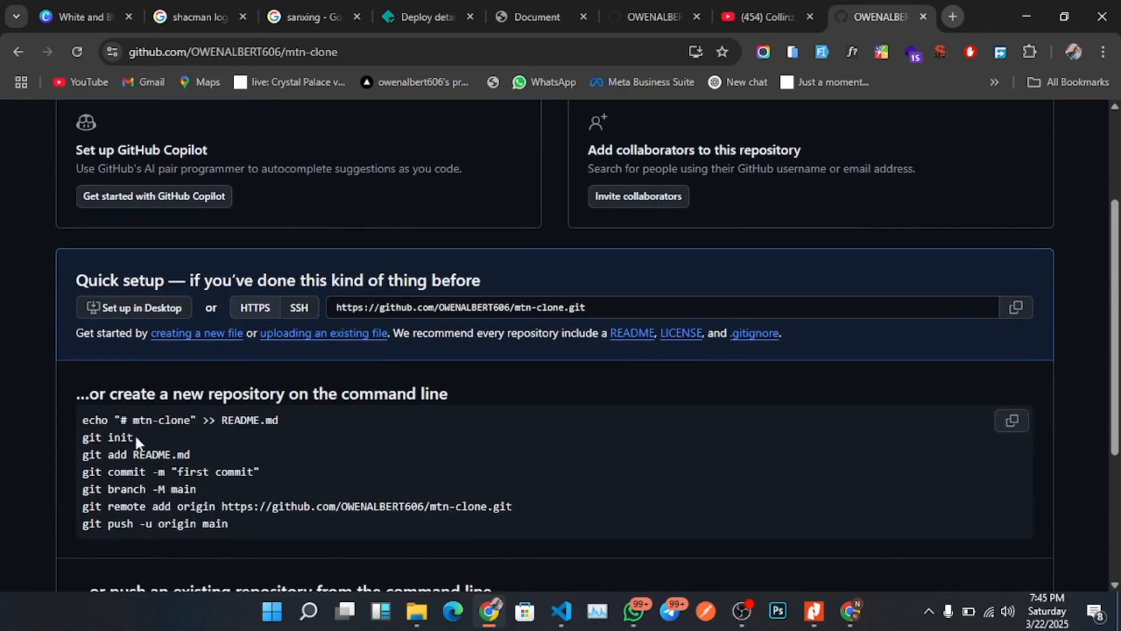
pyautogui.scroll(-1, 135, 433)
pyautogui.scroll(-1, 156, 446)
pyautogui.scroll(1, 166, 453)
pyautogui.moveTo(139, 350); pyautogui.dragTo(79, 370)
pyautogui.hotkey('ctrl', 'c')
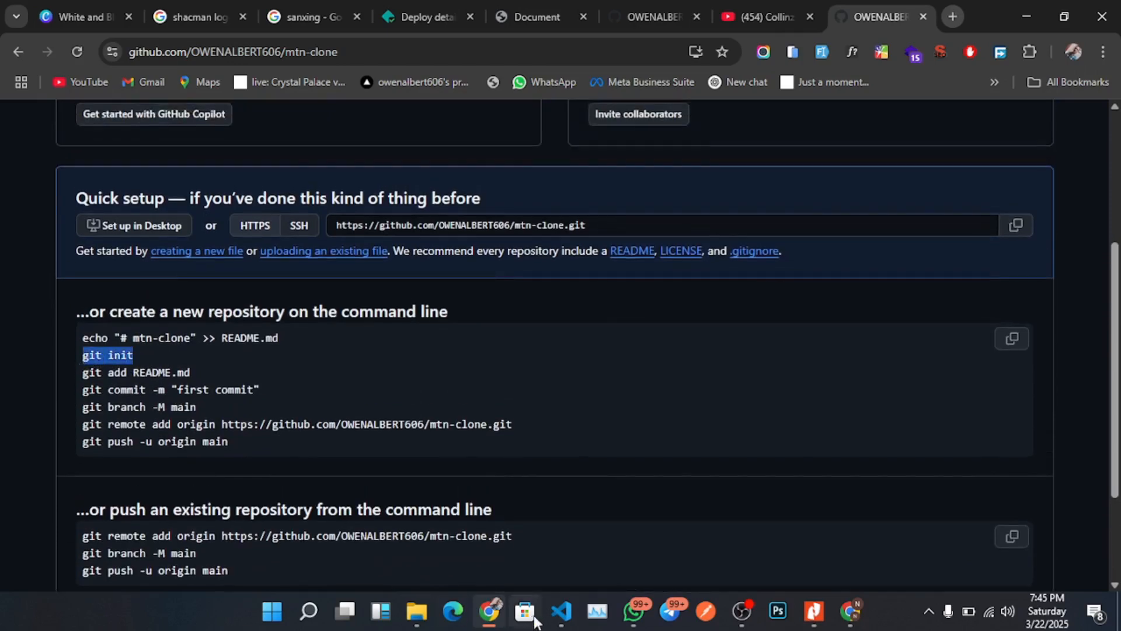
# Switch to VS Code, open a new terminal in the mtn clone folder and run git init there.
pyautogui.click(561, 611)
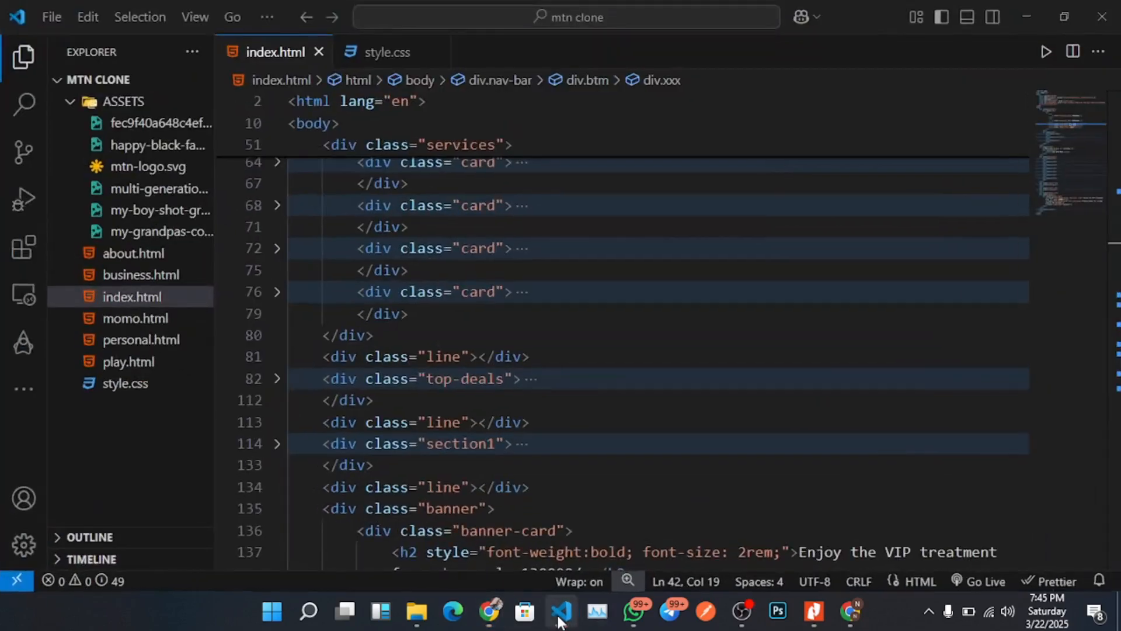
pyautogui.click(267, 17)
pyautogui.moveTo(334, 70)
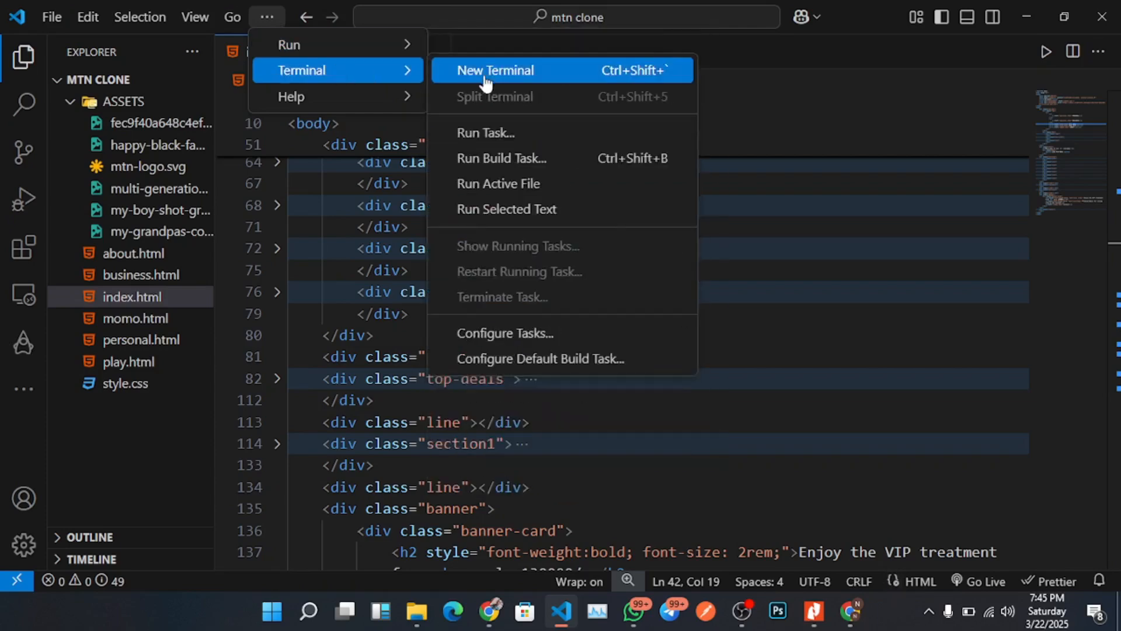
pyautogui.click(496, 81)
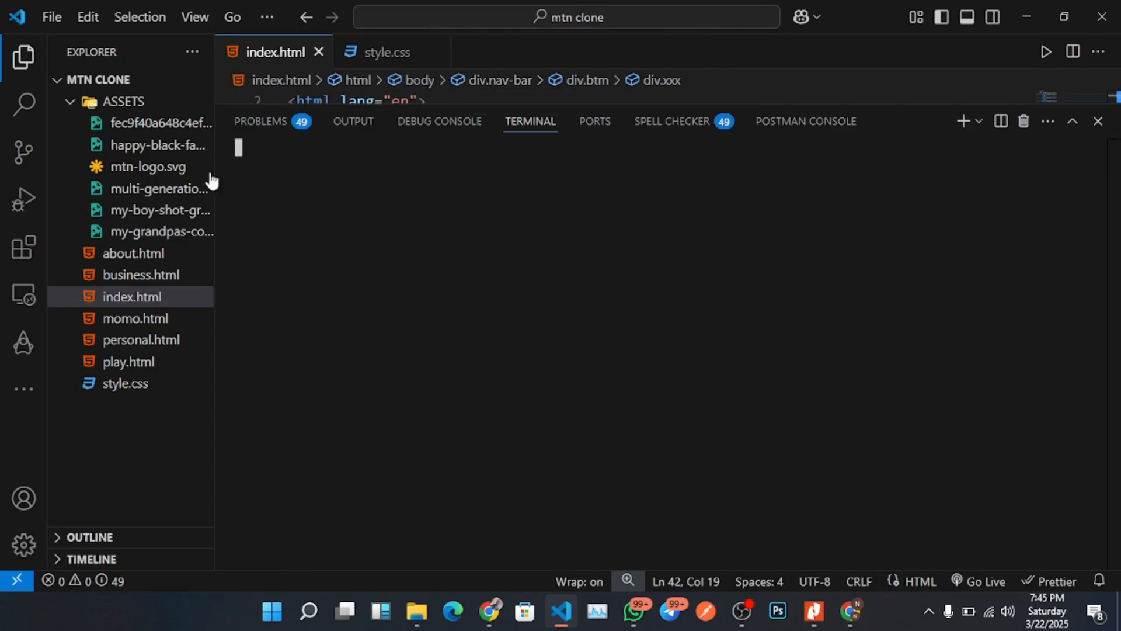
pyautogui.click(979, 121)
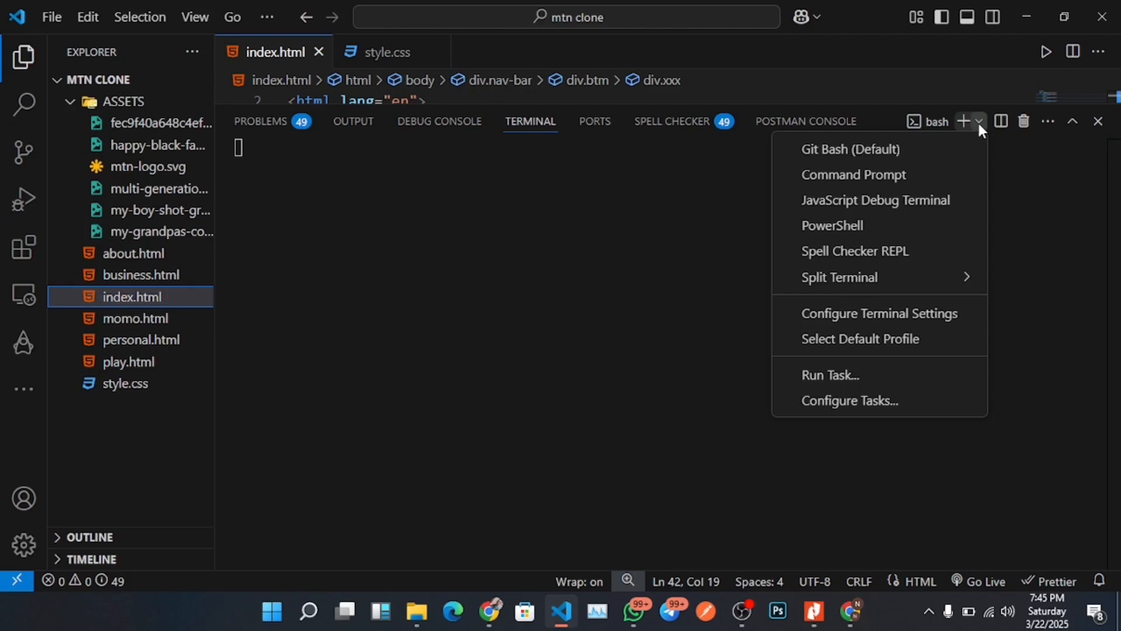
pyautogui.click(306, 209)
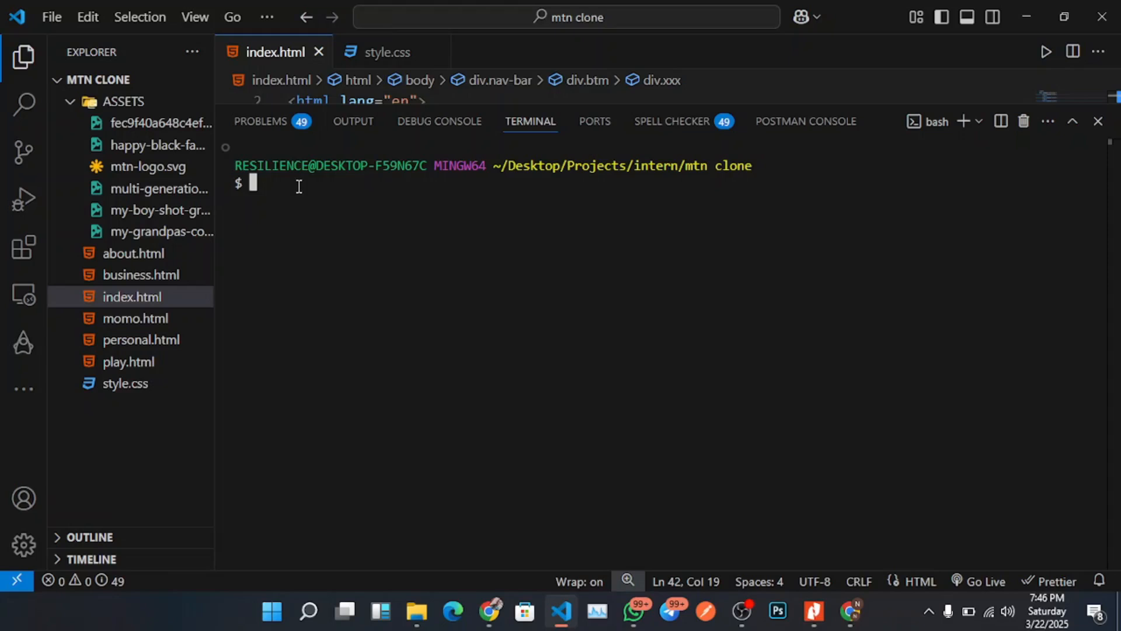
pyautogui.hotkey('ctrl', 'v')
pyautogui.press('Return')
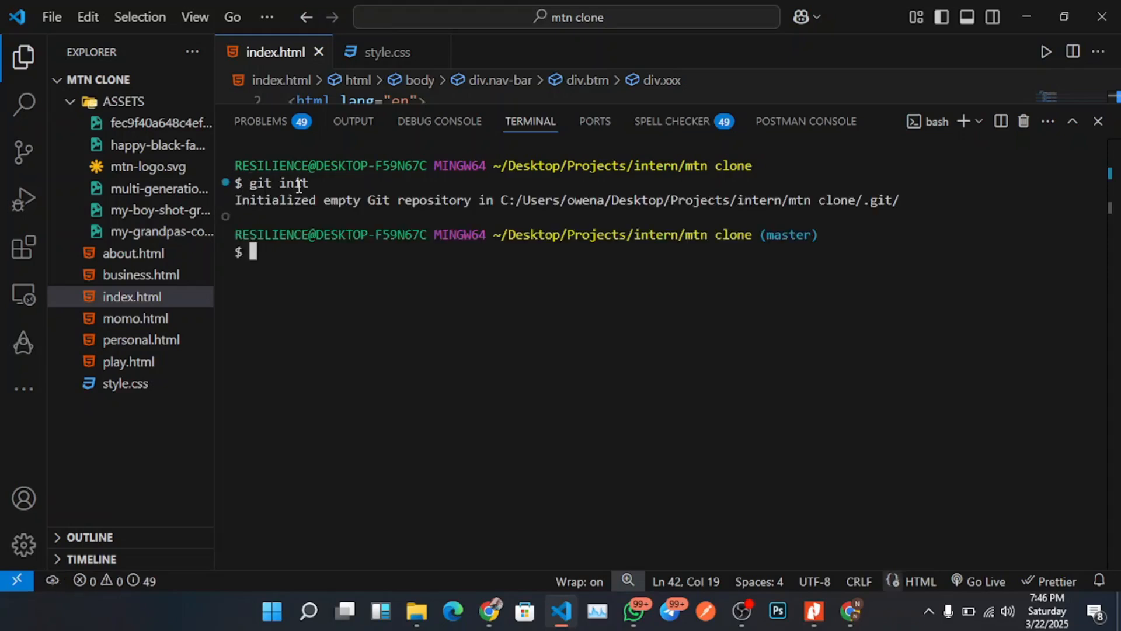
# Stage all project files with git add . in the terminal.
pyautogui.click(488, 618)
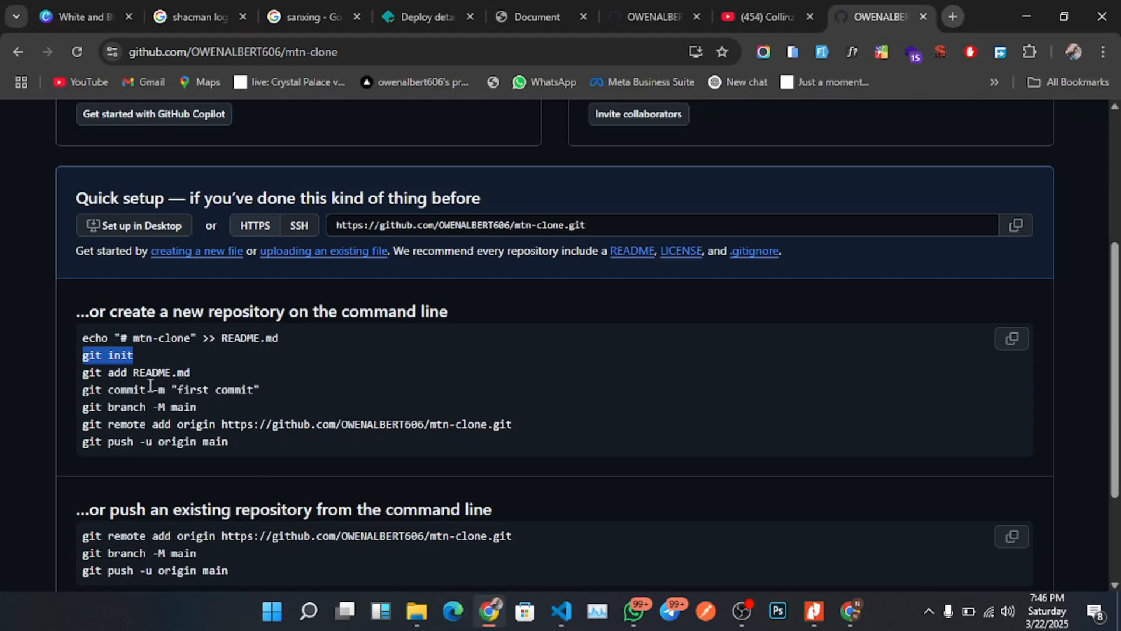
pyautogui.click(487, 615)
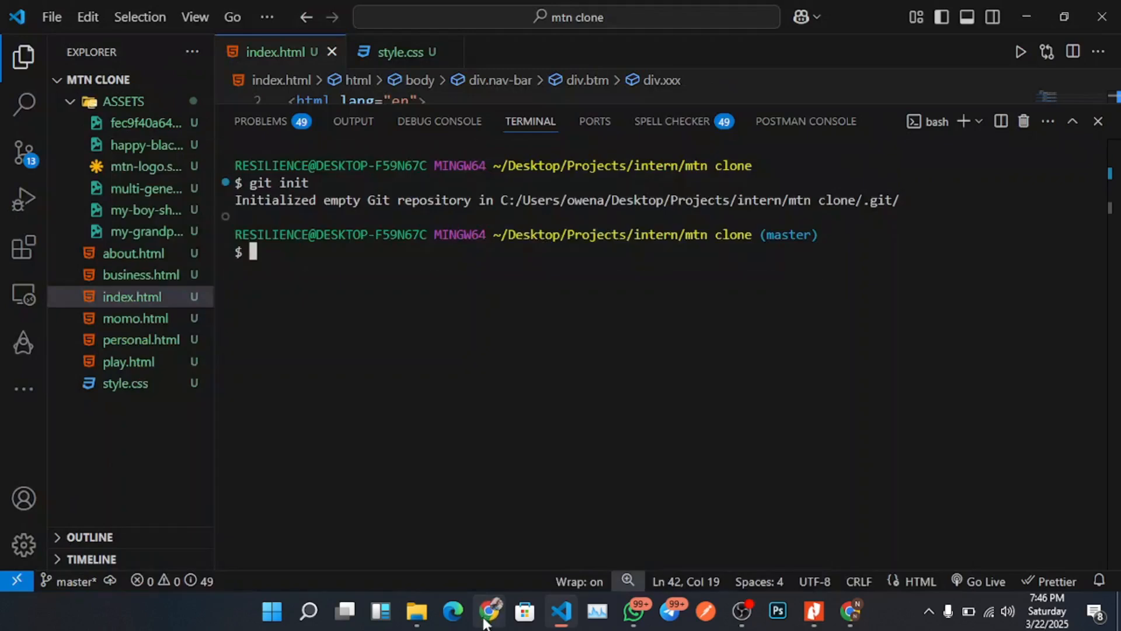
pyautogui.write('git add .')
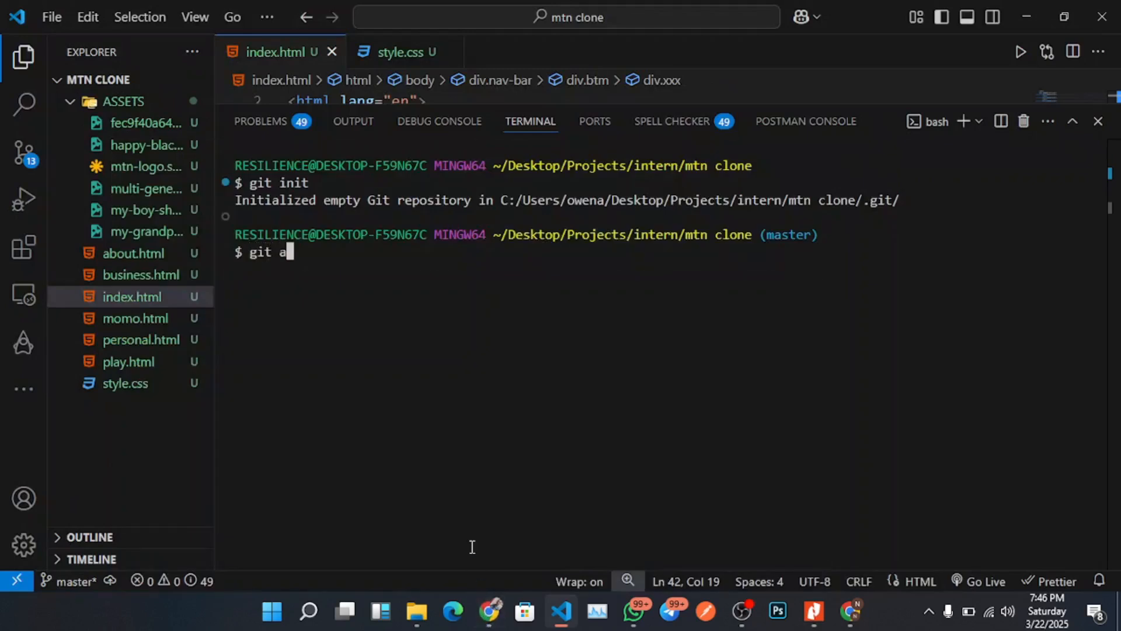
pyautogui.press('Return')
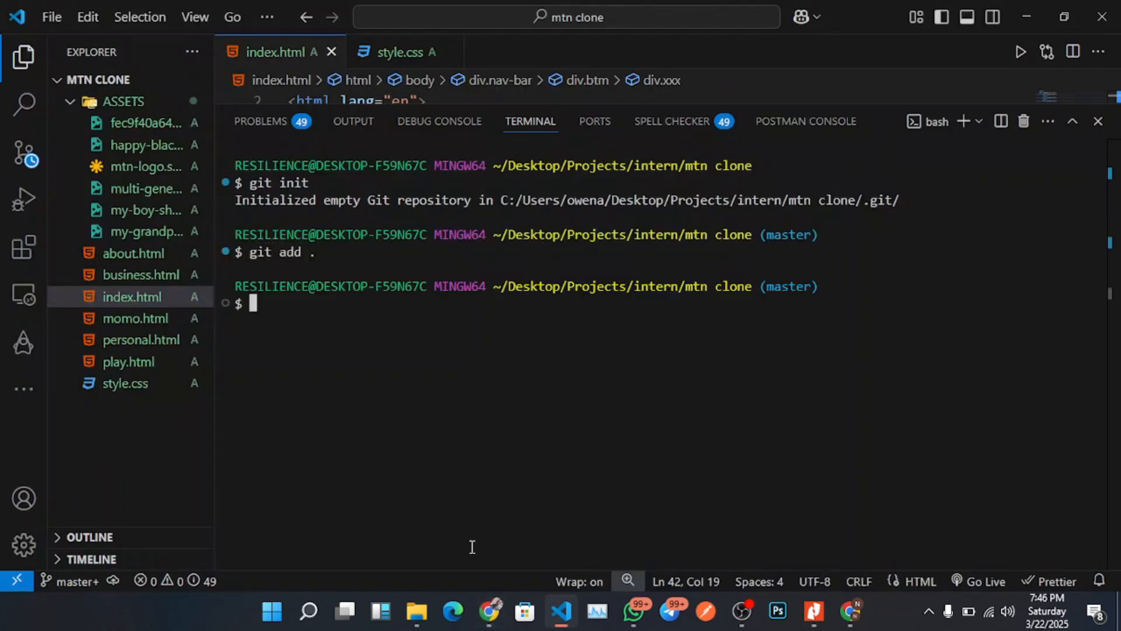
# Commit the staged files with the message "first commit".
pyautogui.write('git commit -m "')
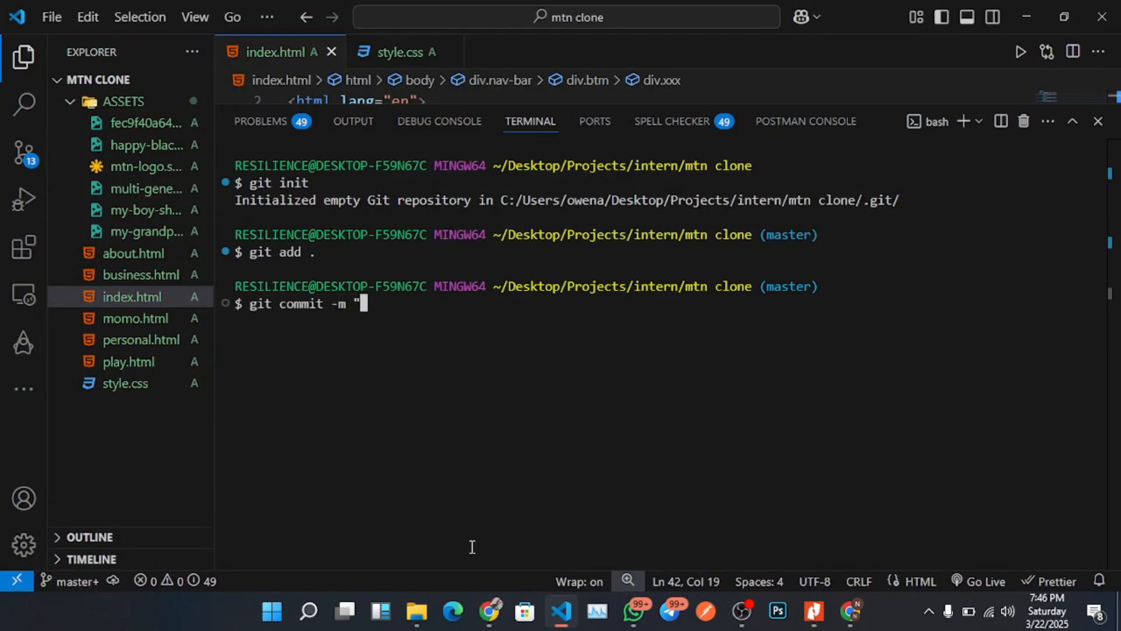
pyautogui.write('first commit"')
pyautogui.press('Return')
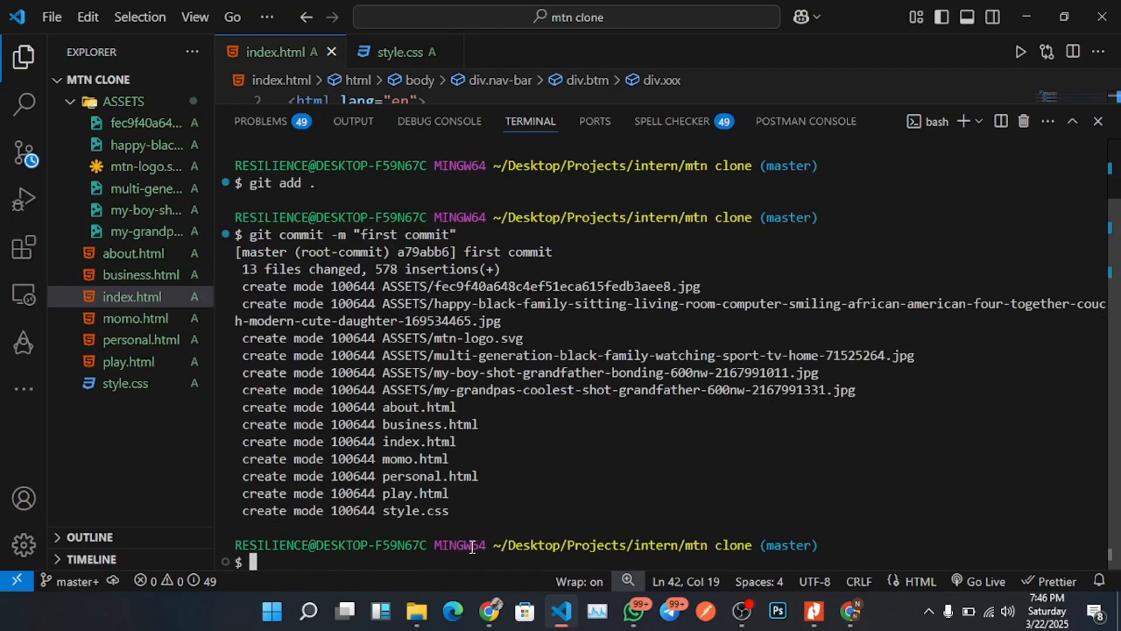
# Copy the git branch -M main command from GitHub and run it to rename the branch to main.
pyautogui.write('git')
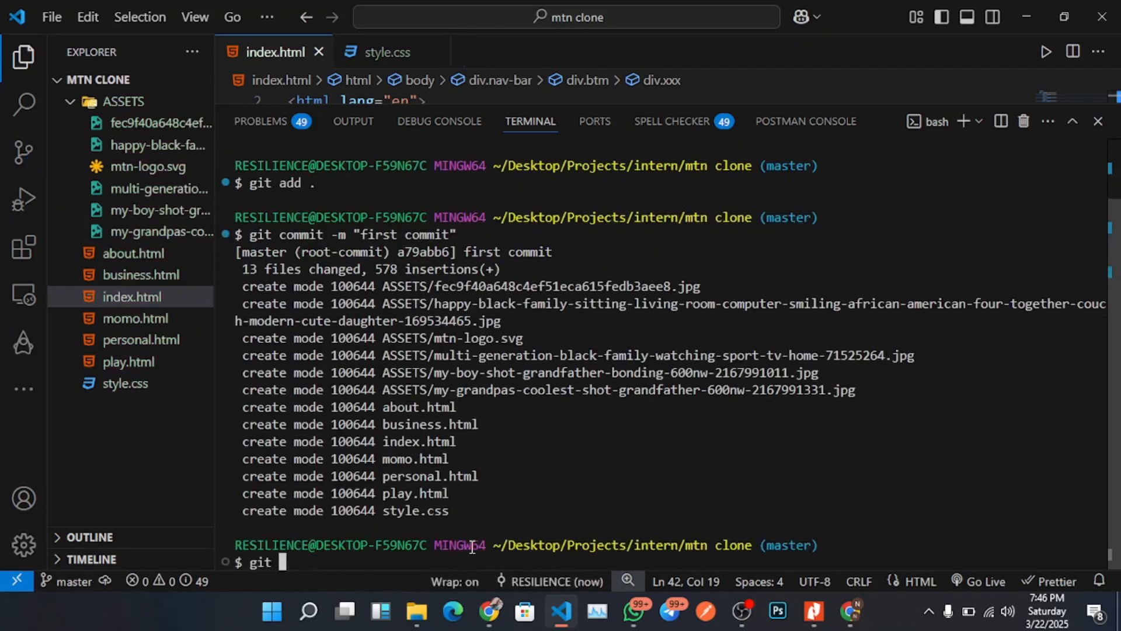
pyautogui.click(489, 613)
pyautogui.moveTo(198, 407); pyautogui.dragTo(84, 407)
pyautogui.hotkey('ctrl', 'c')
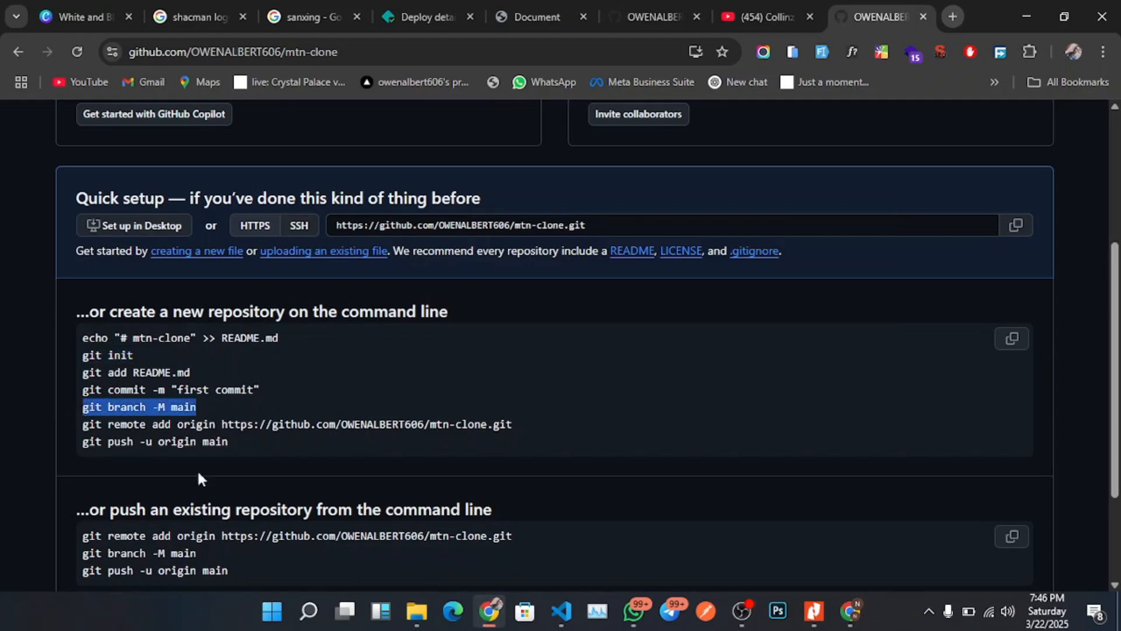
pyautogui.click(562, 610)
pyautogui.press('BackSpace')
pyautogui.press('BackSpace')
pyautogui.press('BackSpace')
pyautogui.press('BackSpace')
pyautogui.hotkey('ctrl', 'v')
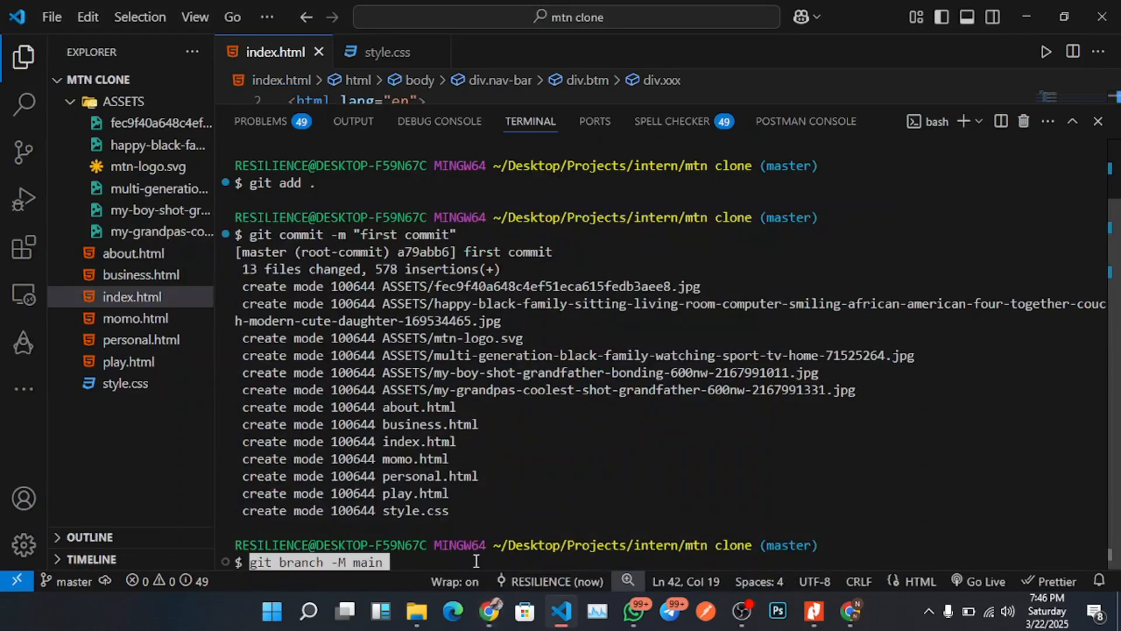
pyautogui.press('Return')
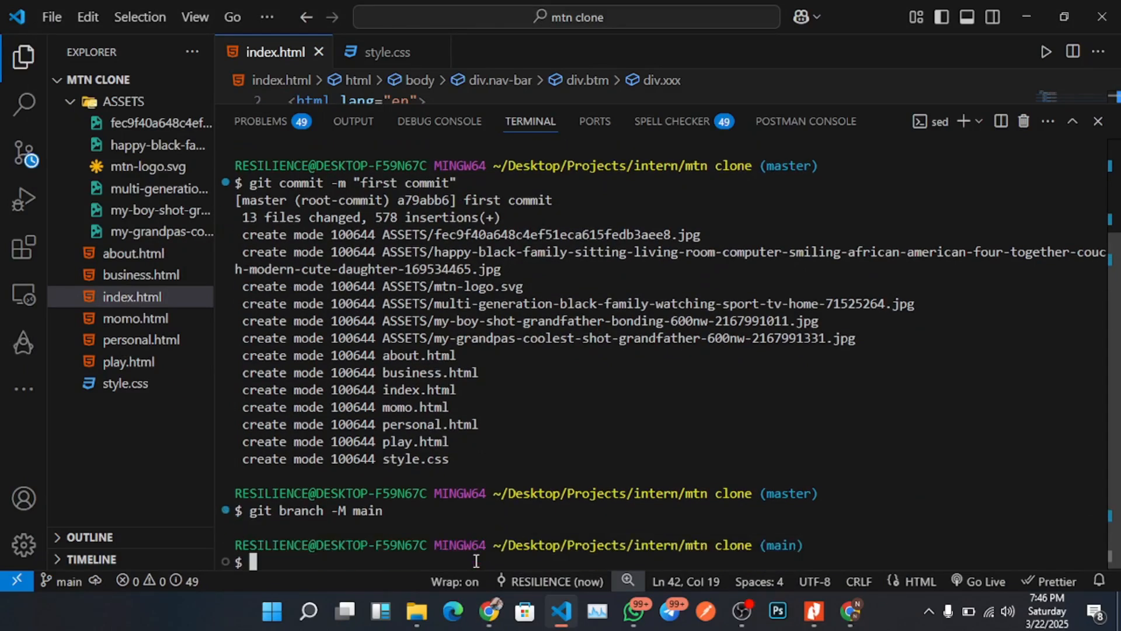
# Copy the git remote add origin command with the mtn-clone repository URL and run it in the terminal.
pyautogui.click(490, 619)
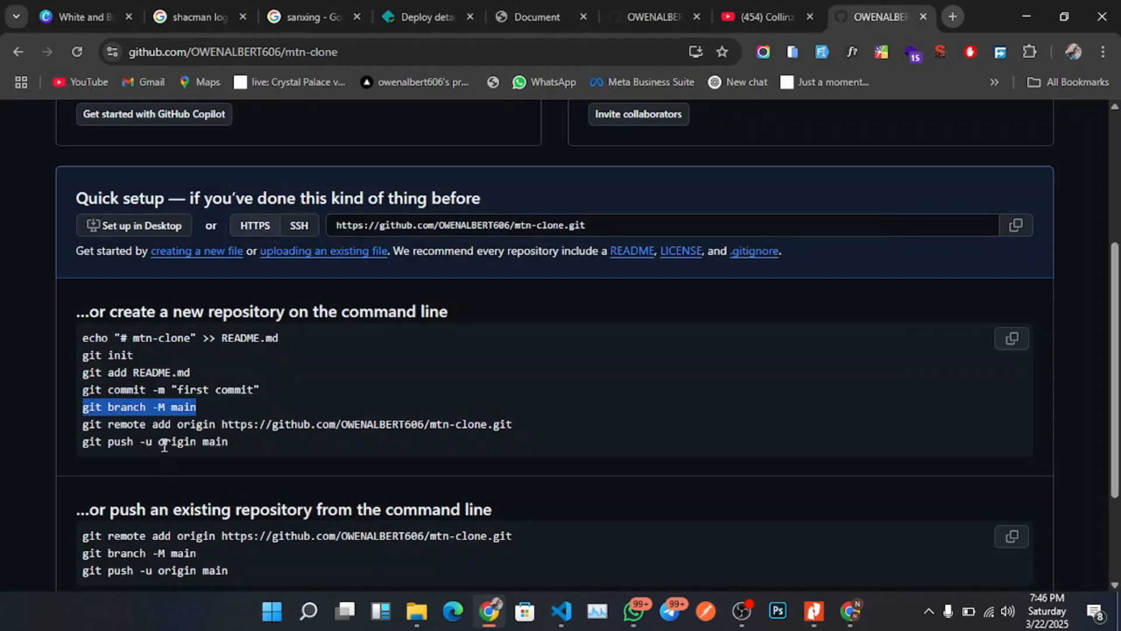
pyautogui.tripleClick(167, 431)
pyautogui.hotkey('ctrl', 'c')
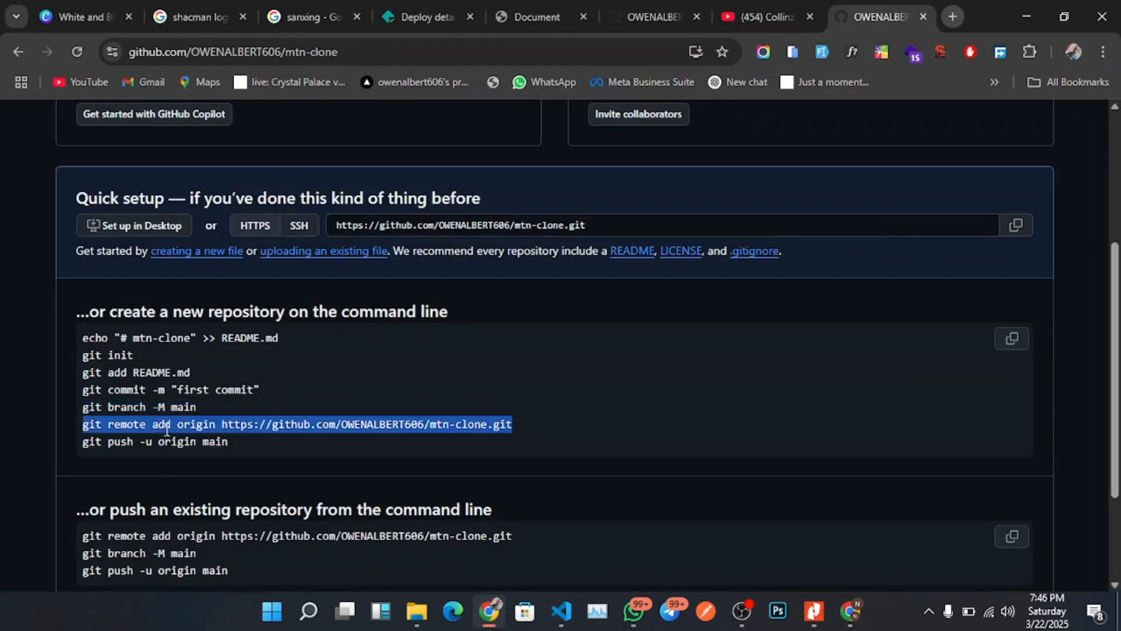
pyautogui.click(498, 623)
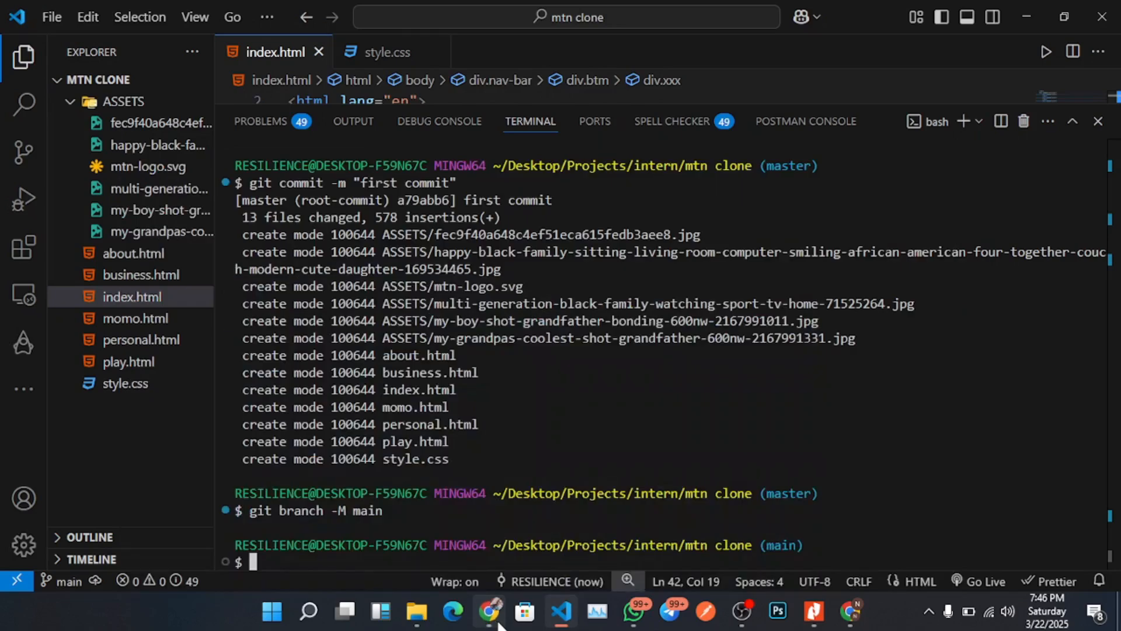
pyautogui.hotkey('ctrl', 'v')
pyautogui.press('Return')
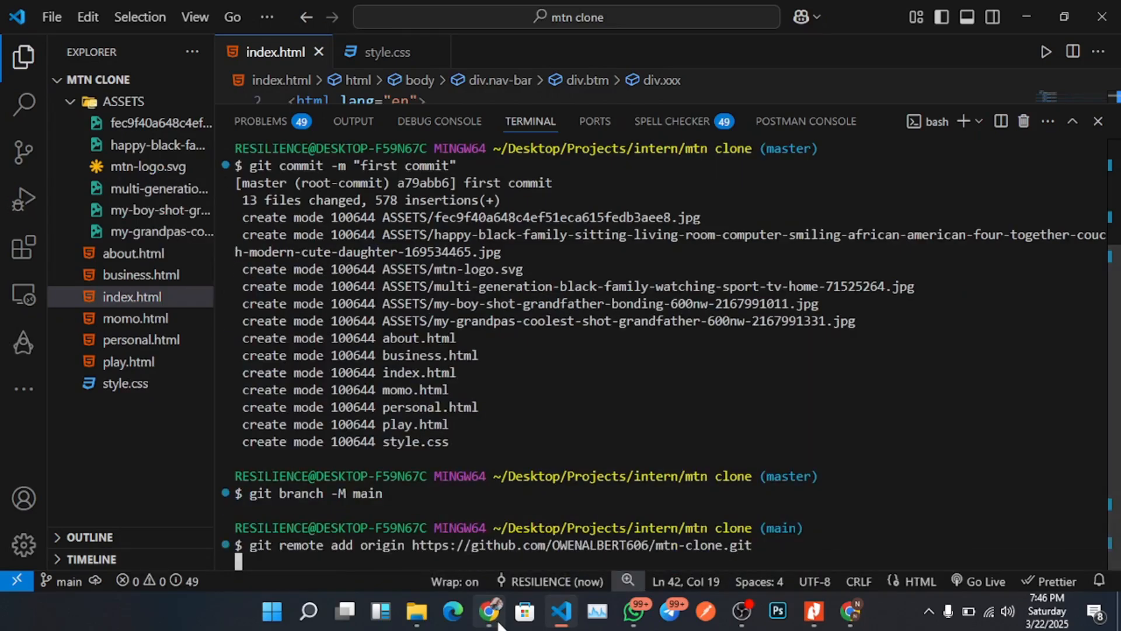
# Copy and run git push -u origin main to push the project to GitHub.
pyautogui.click(499, 624)
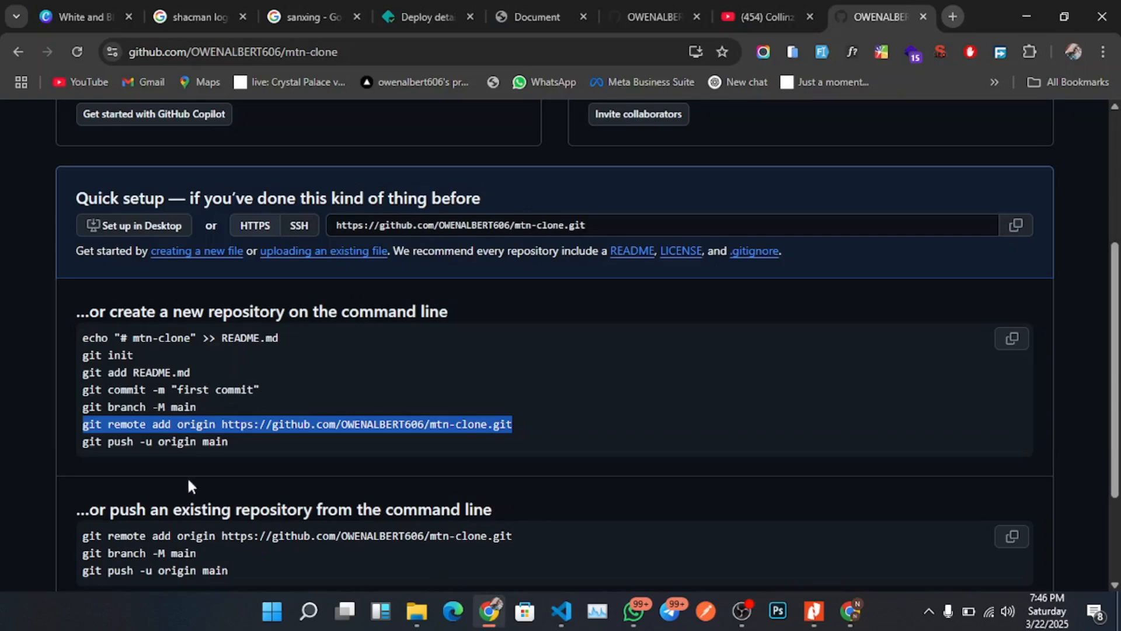
pyautogui.tripleClick(173, 442)
pyautogui.hotkey('ctrl', 'c')
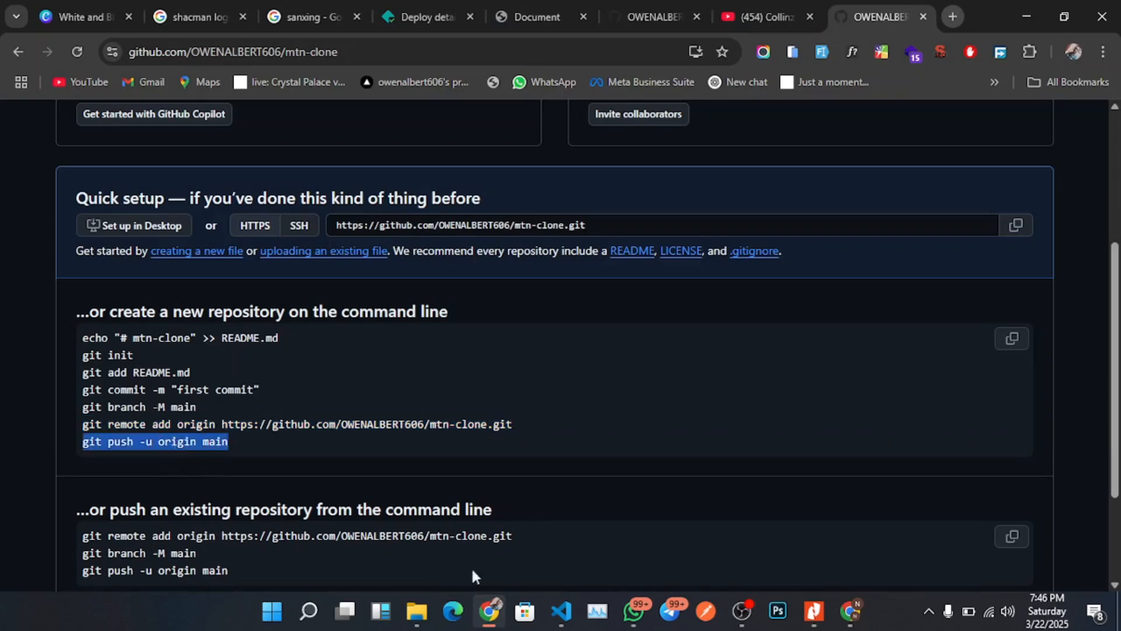
pyautogui.click(493, 618)
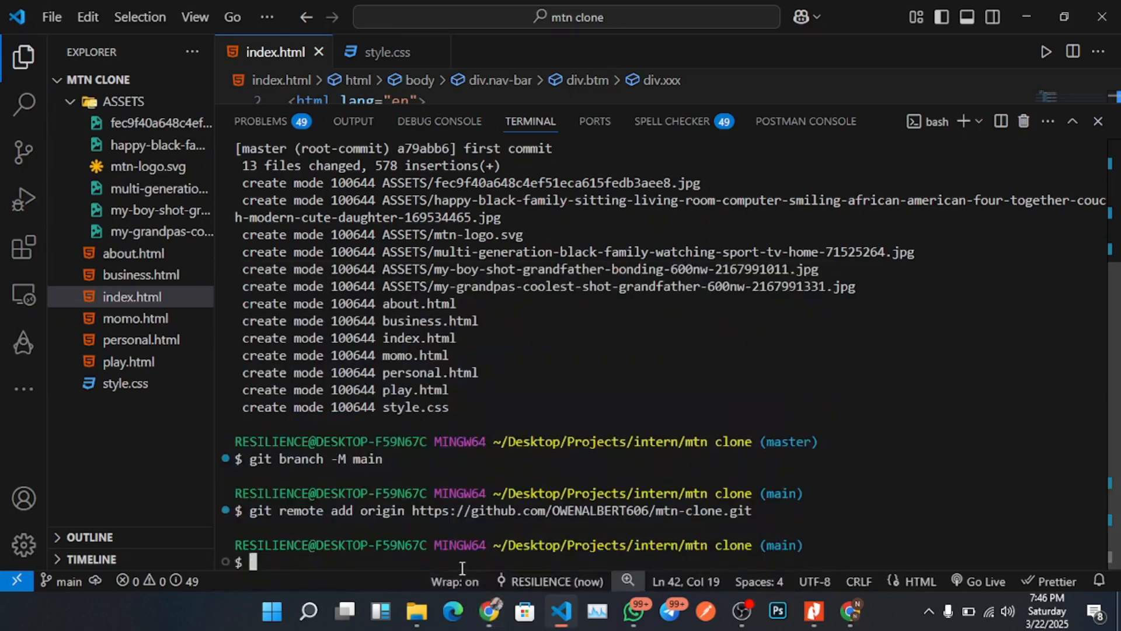
pyautogui.hotkey('ctrl', 'v')
pyautogui.press('Return')
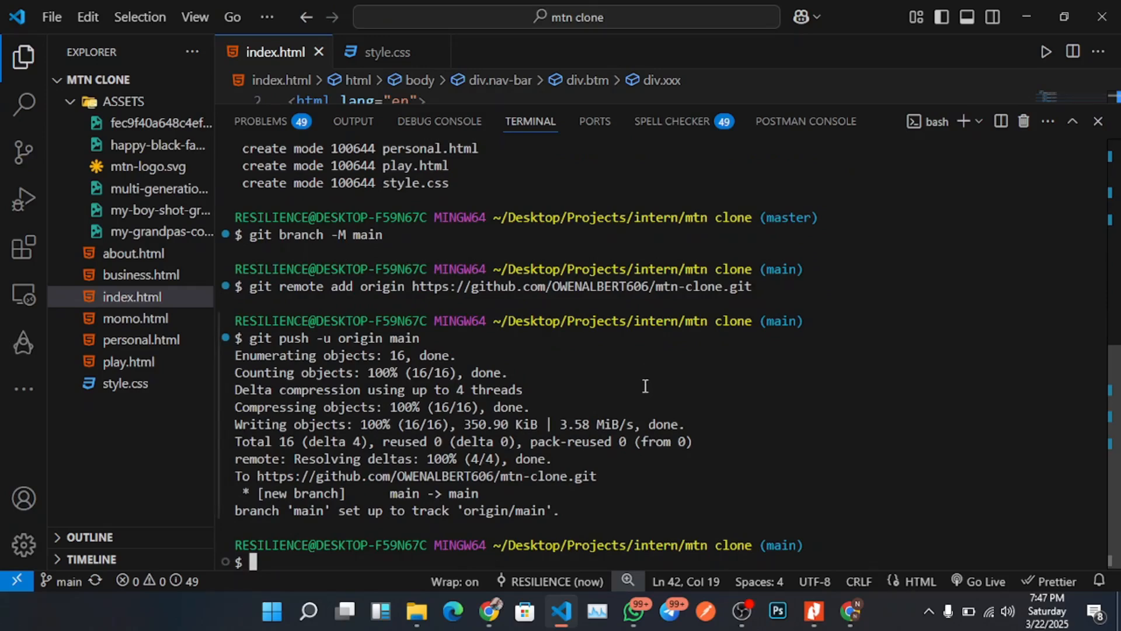
# Return to the mtn-clone repository page in the browser.
pyautogui.click(491, 613)
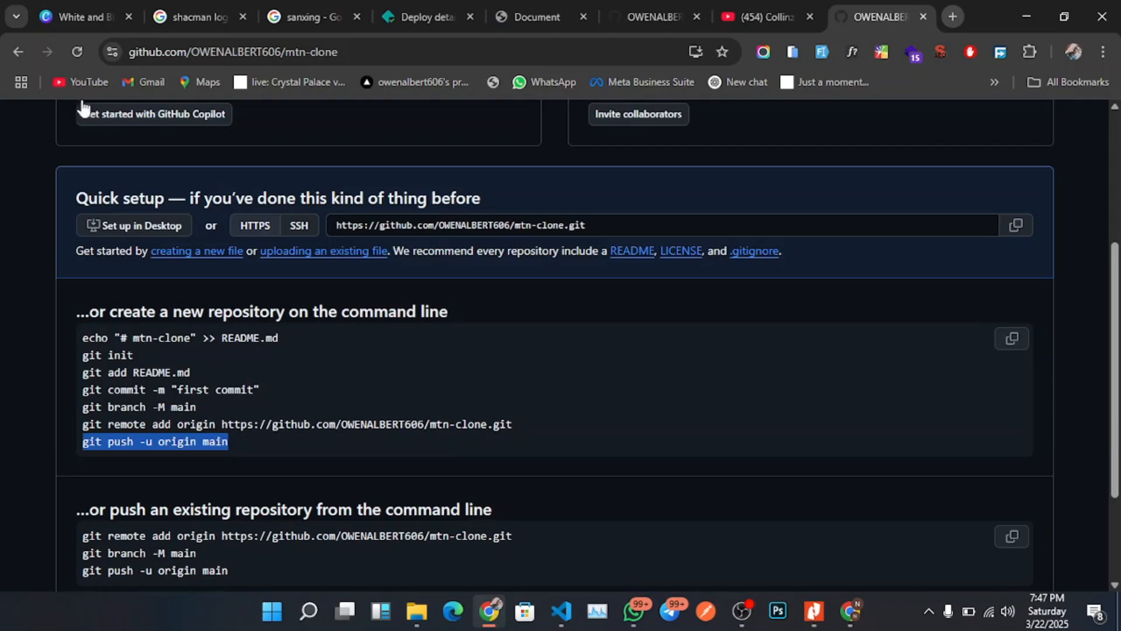
pyautogui.scroll(4, 149, 313)
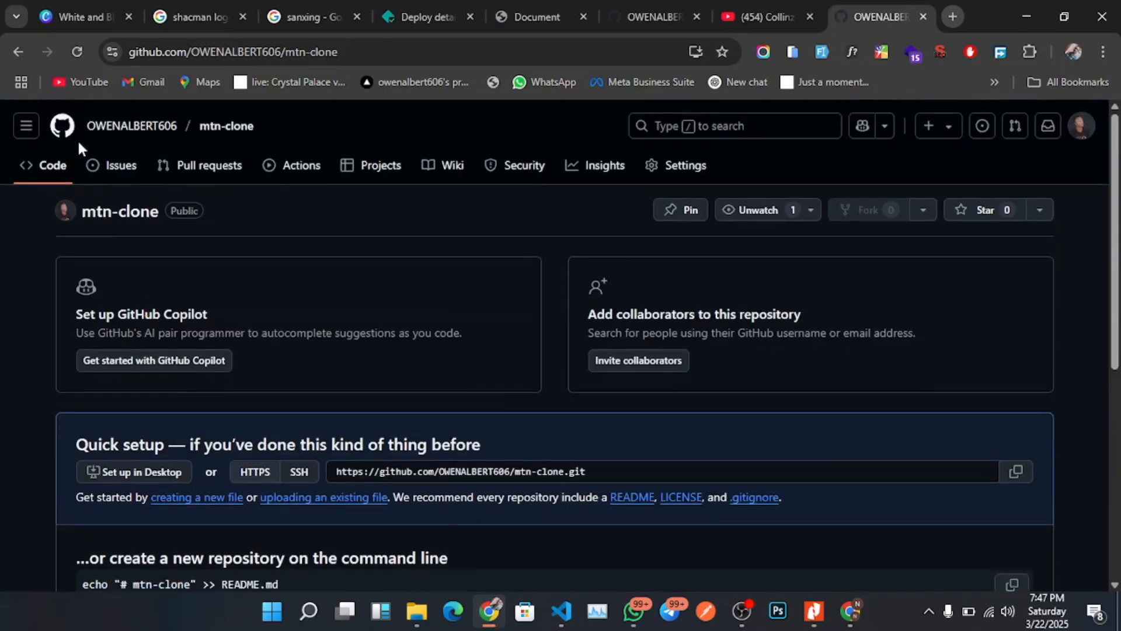
# Open the account's repositories list to check for the mtn-clone repository.
pyautogui.click(116, 138)
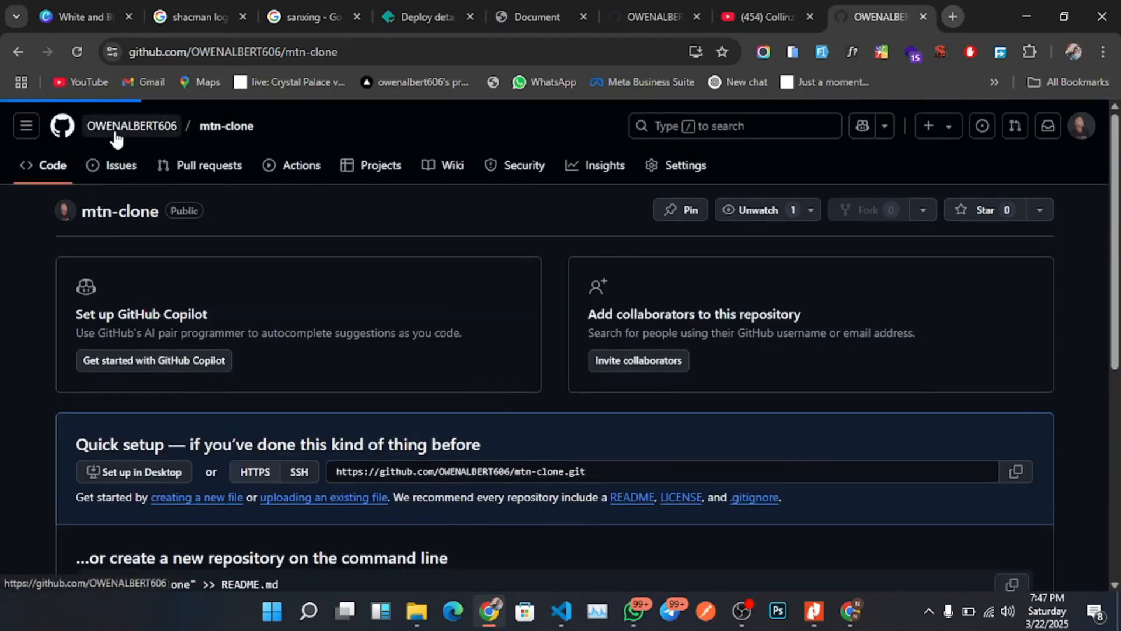
pyautogui.moveTo(116, 138)
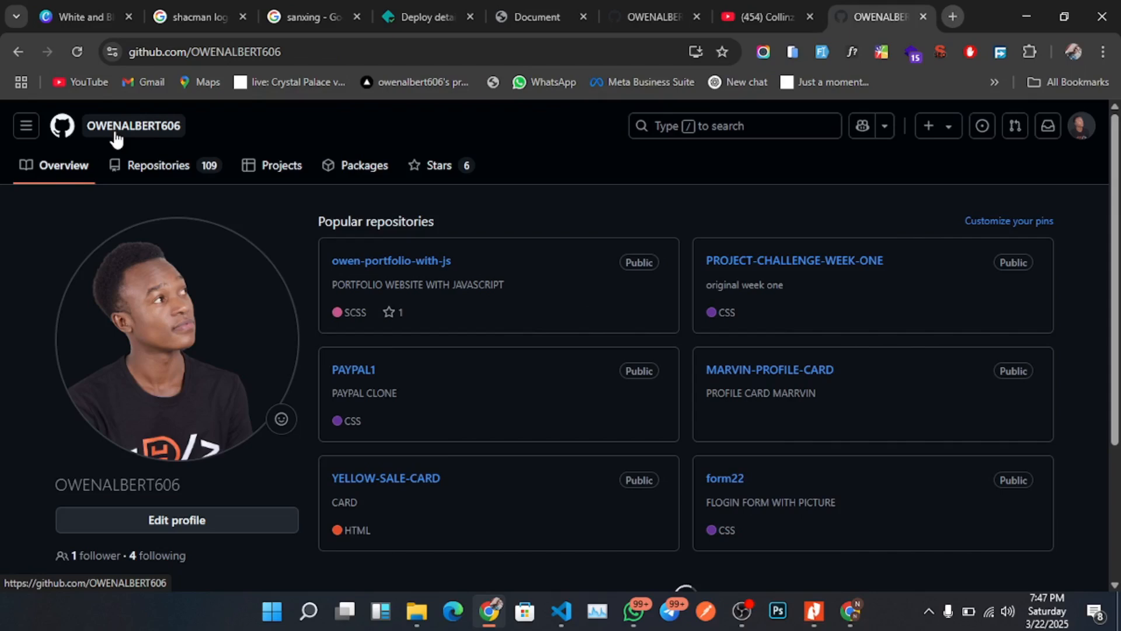
pyautogui.click(181, 174)
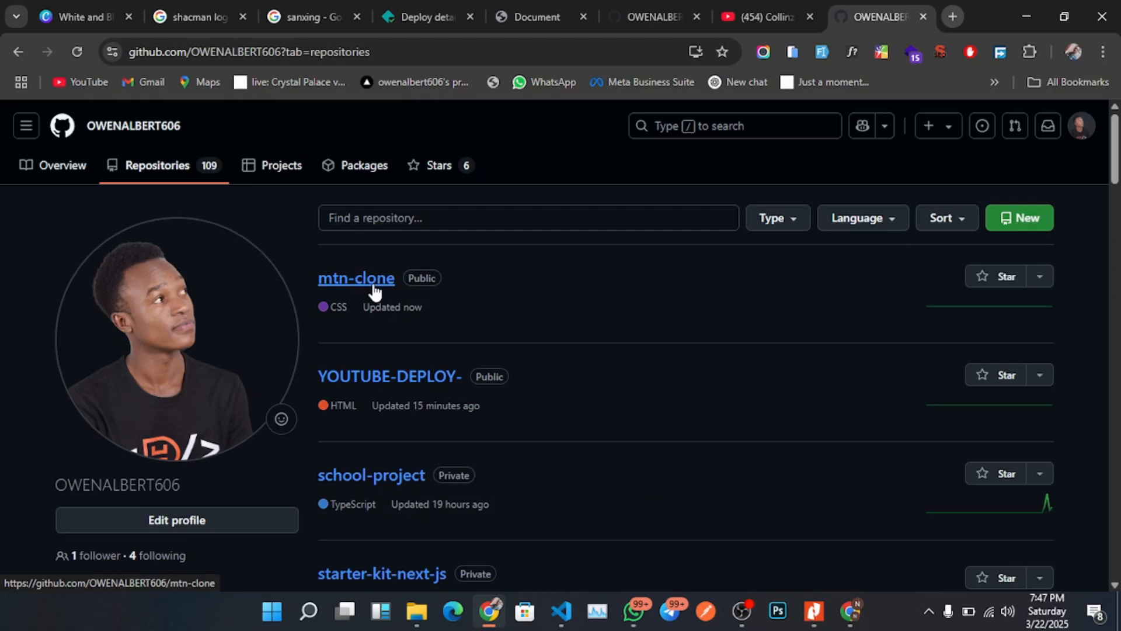
# In the other browser window, open a new tab, search for netlify and open the Netlify website.
pyautogui.click(859, 616)
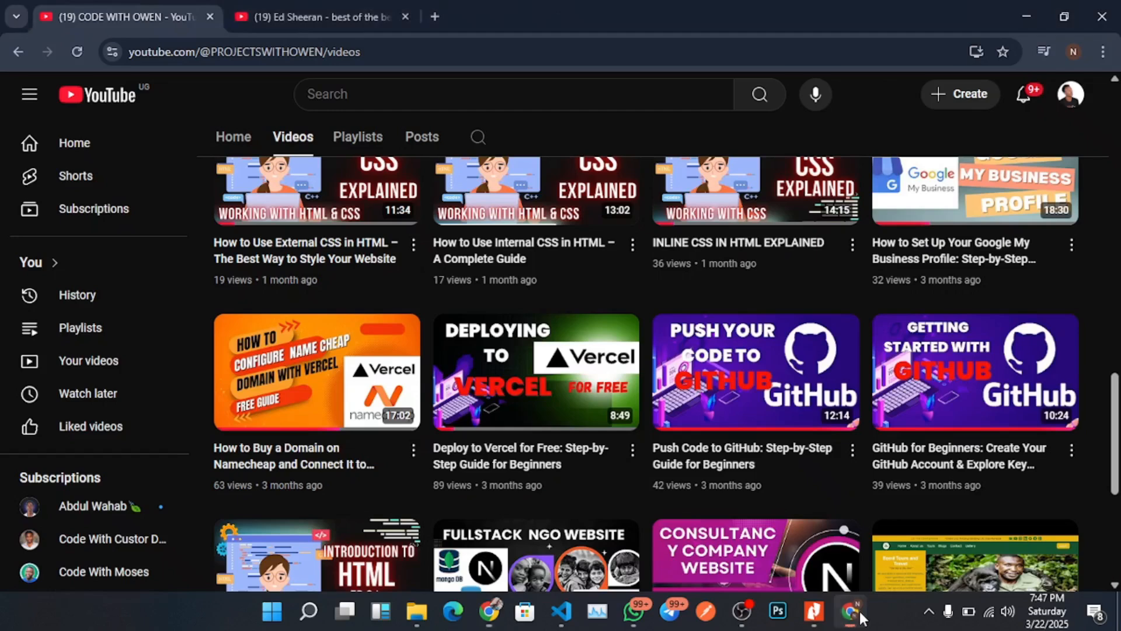
pyautogui.click(435, 17)
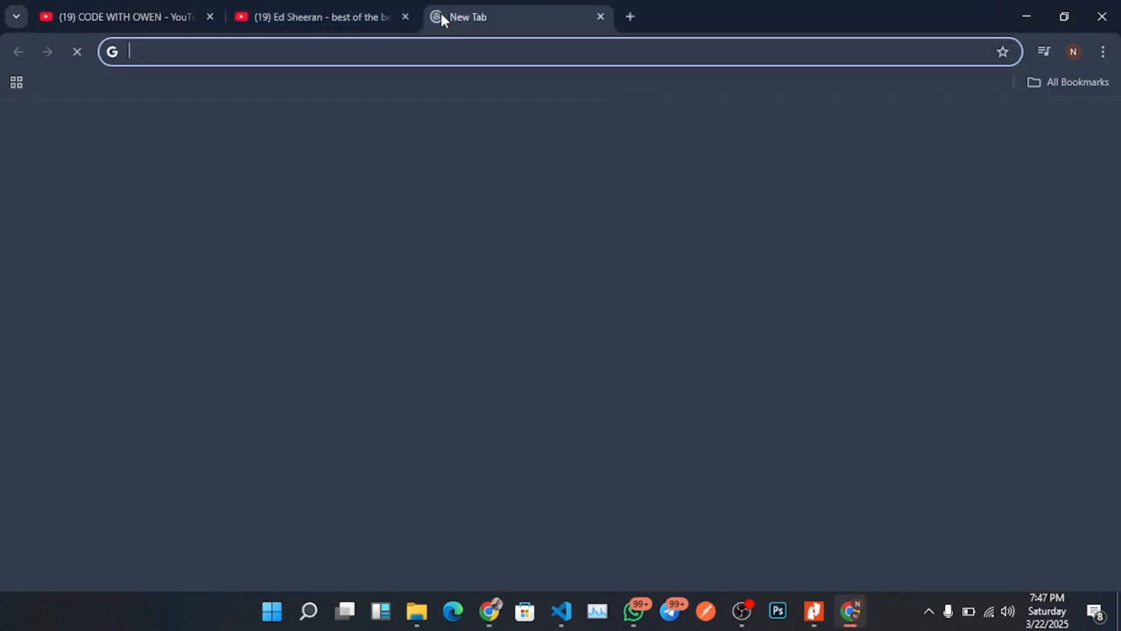
pyautogui.write('ne')
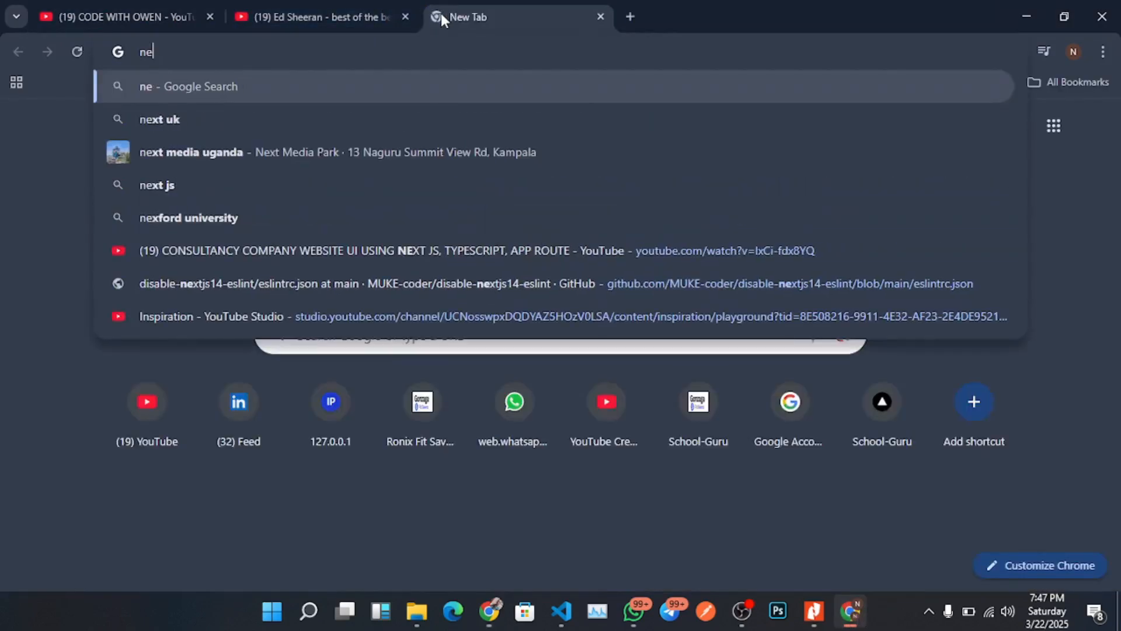
pyautogui.write('tlify')
pyautogui.press('Return')
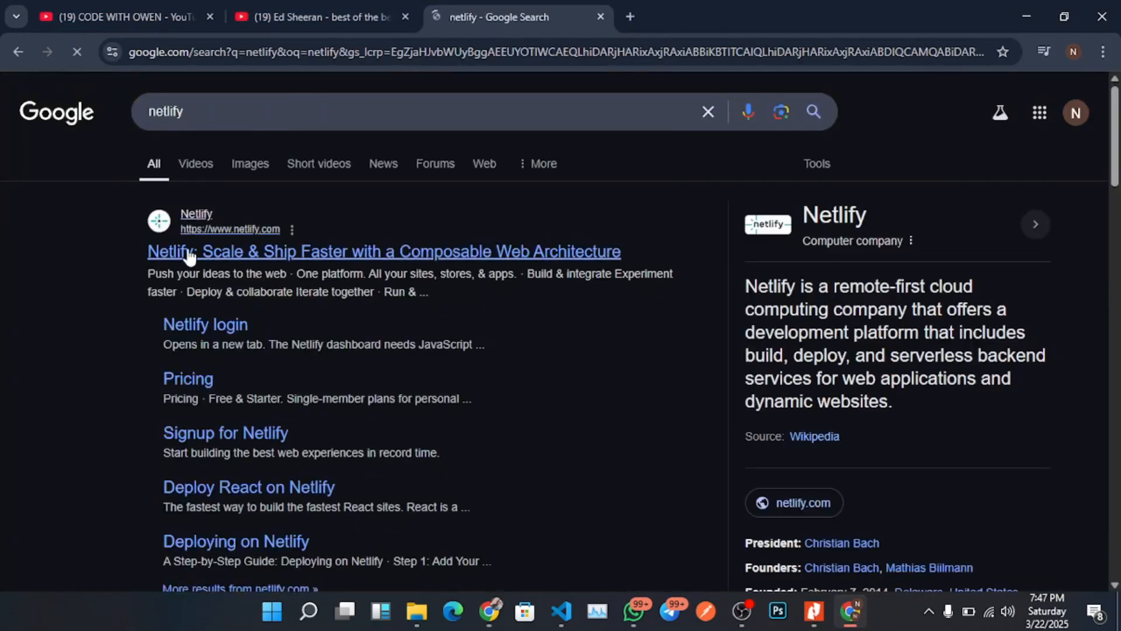
pyautogui.click(188, 255)
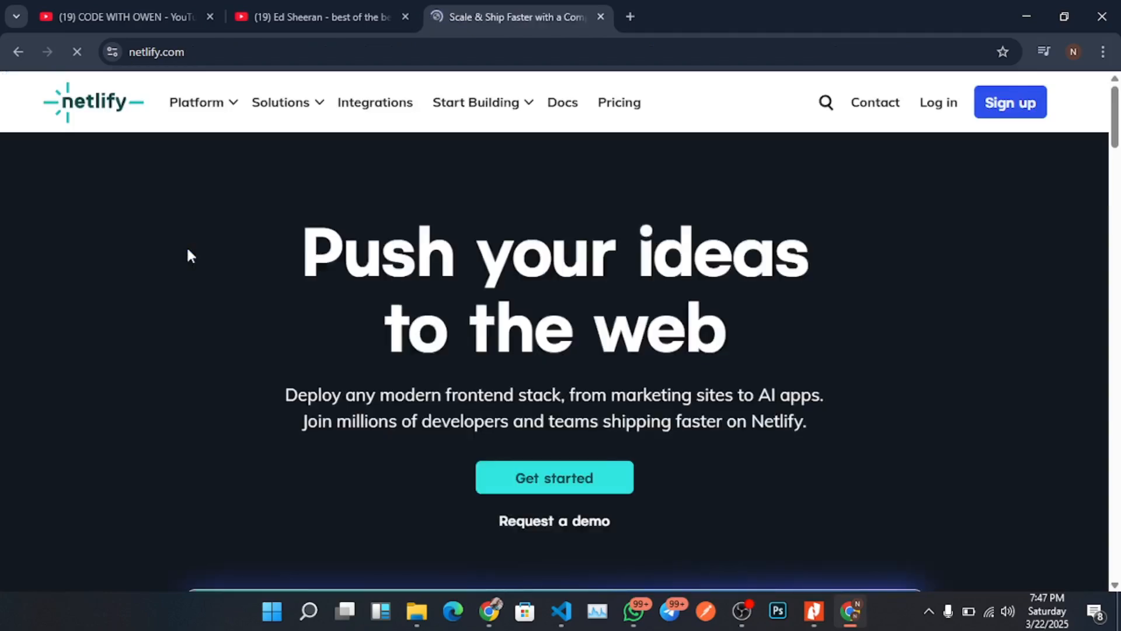
# Open Netlify's sign-up with GitHub page there, then switch back to the original browser window.
pyautogui.click(939, 106)
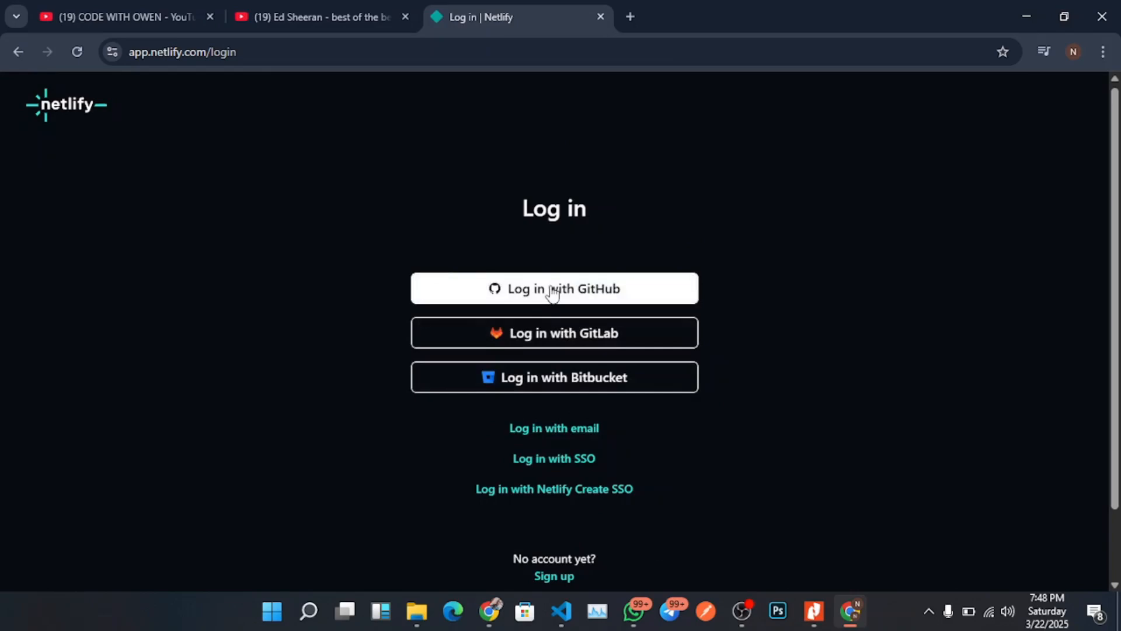
pyautogui.scroll(-2, 645, 481)
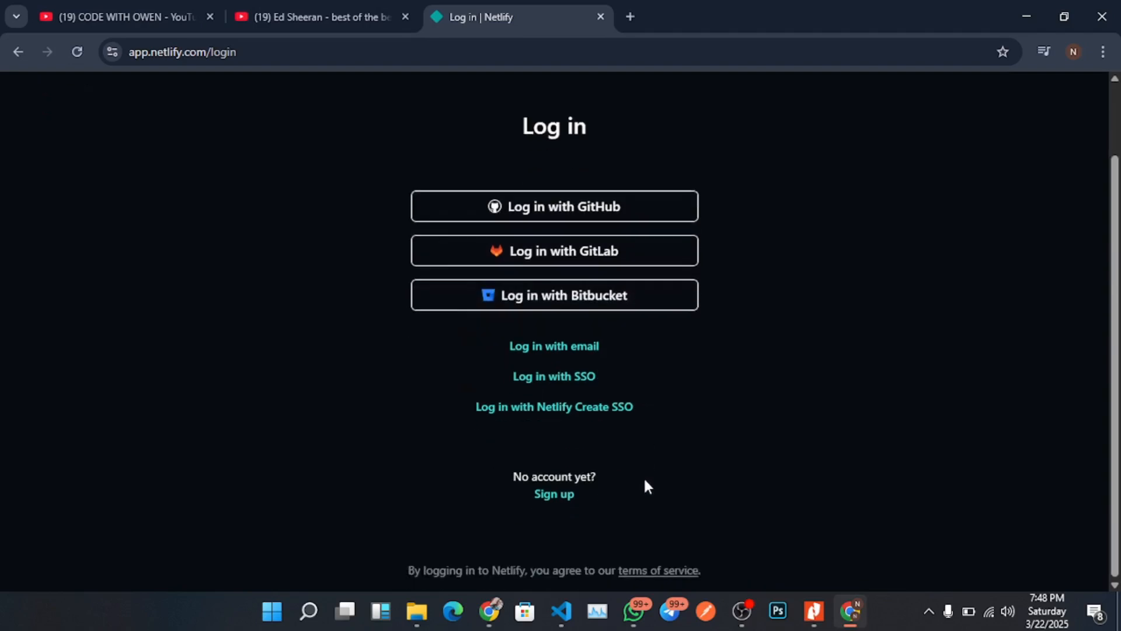
pyautogui.click(563, 504)
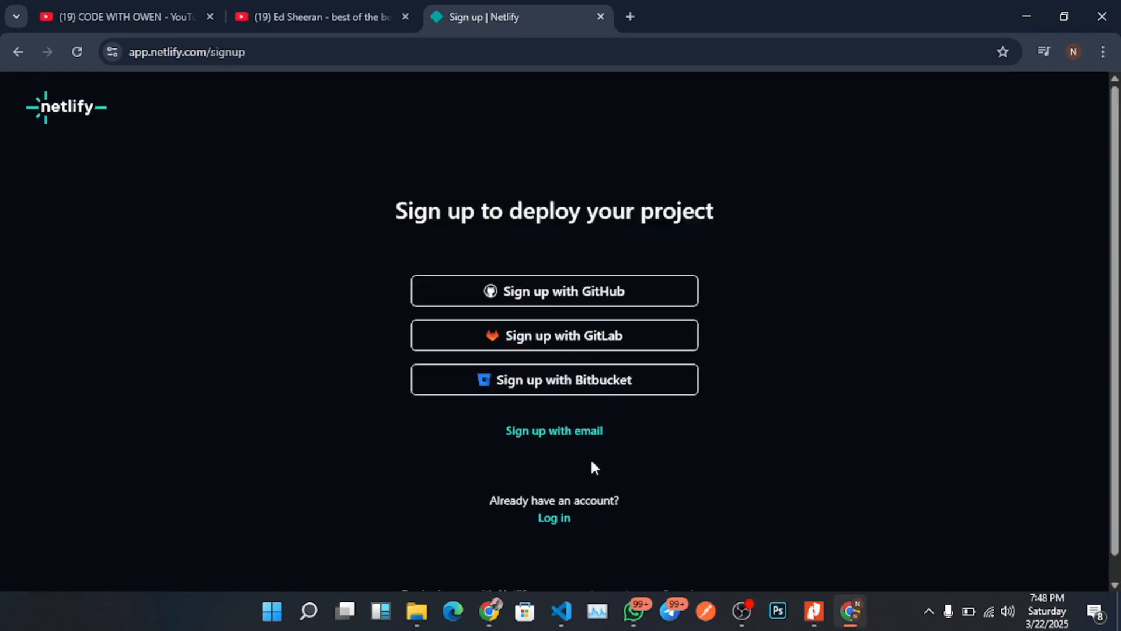
pyautogui.click(578, 295)
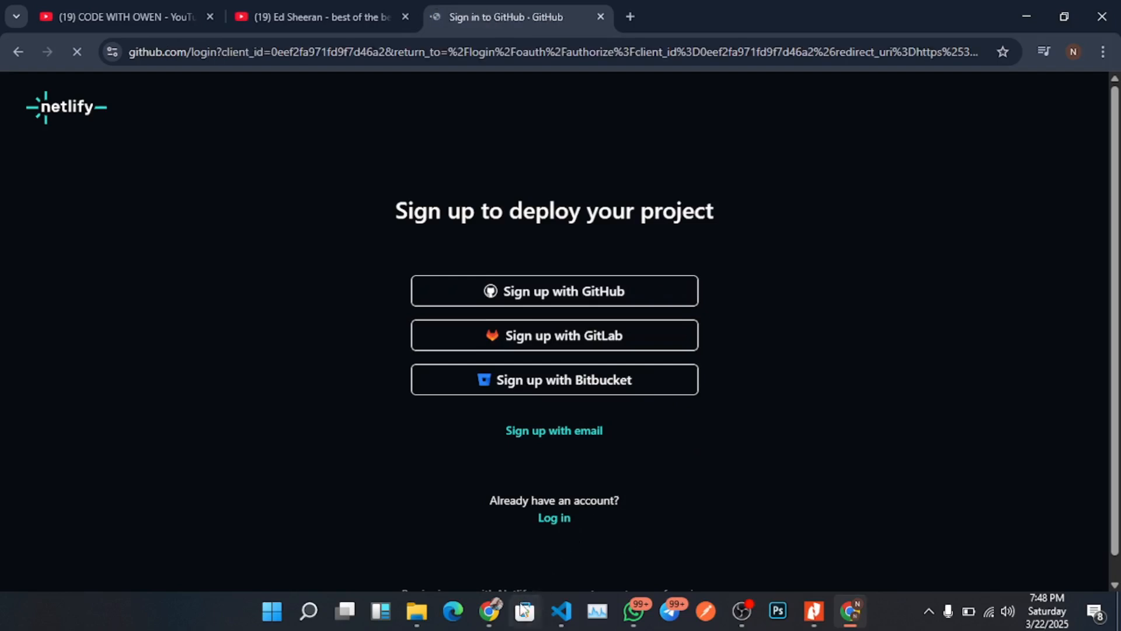
pyautogui.moveTo(488, 623)
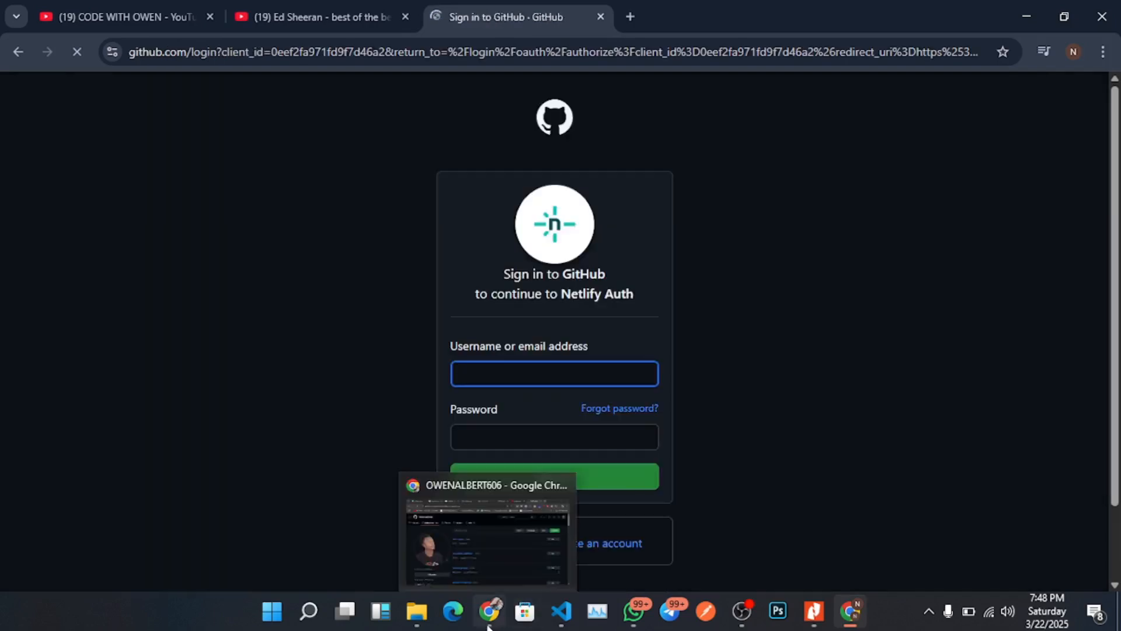
pyautogui.click(748, 252)
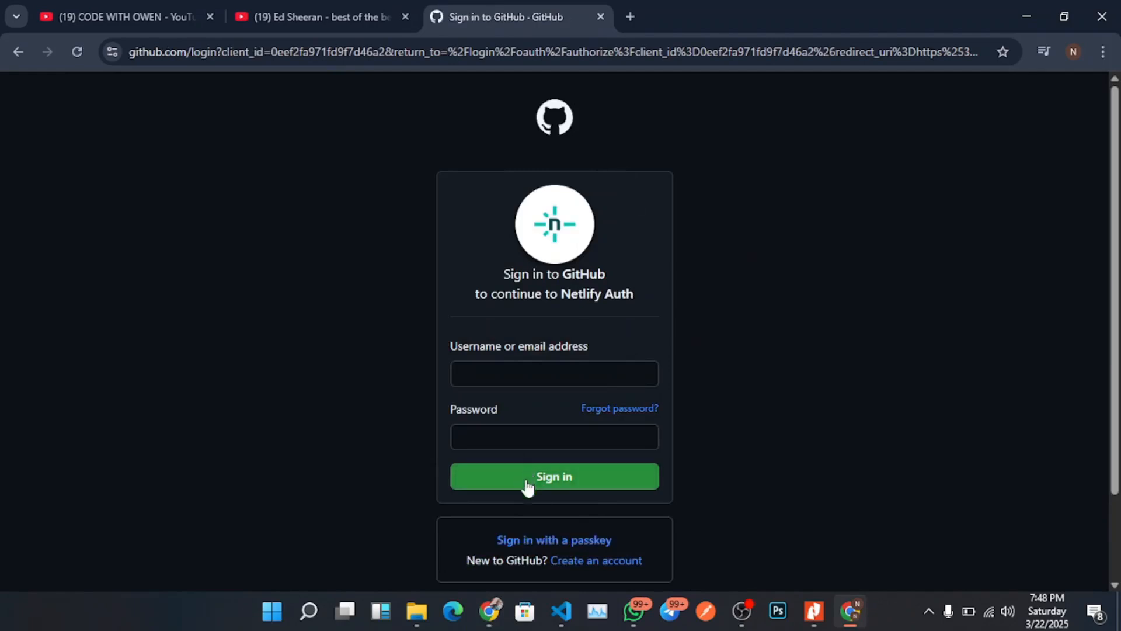
pyautogui.moveTo(486, 624)
pyautogui.click(487, 543)
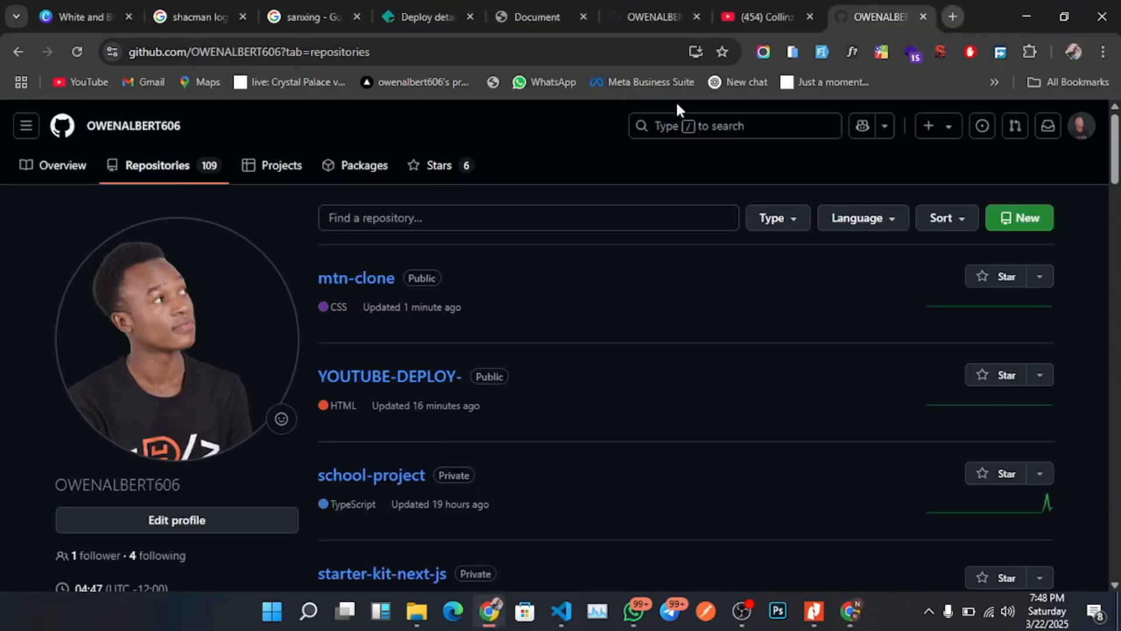
# In the Netlify tab, go to the team's Sites list and start importing an existing project.
pyautogui.click(420, 16)
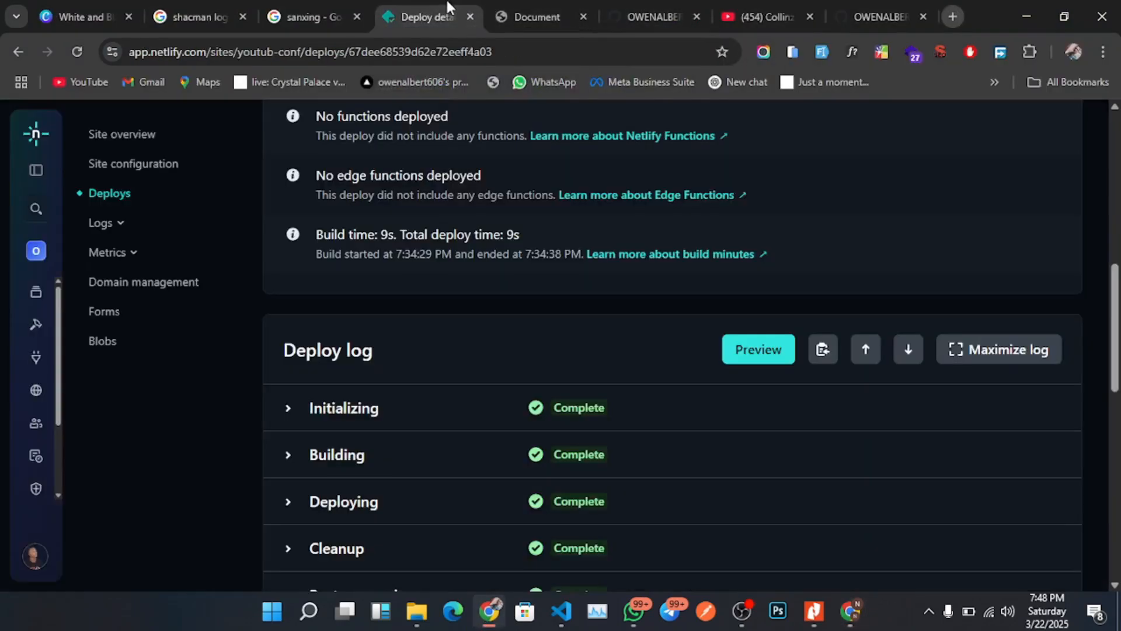
pyautogui.scroll(10, 539, 239)
pyautogui.scroll(1, 557, 251)
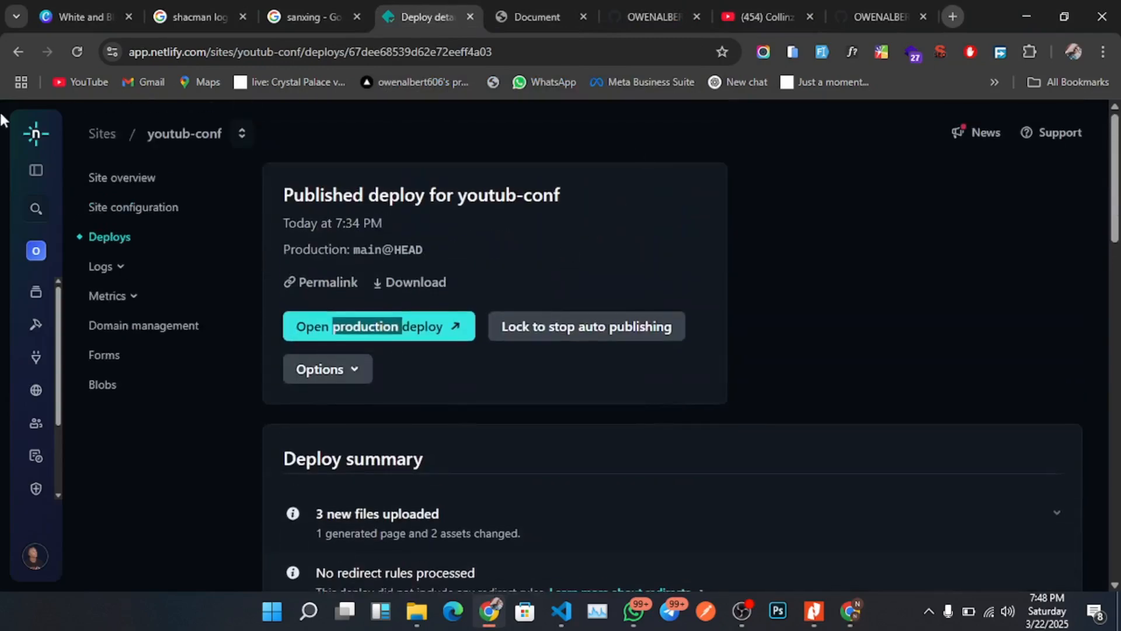
pyautogui.click(39, 134)
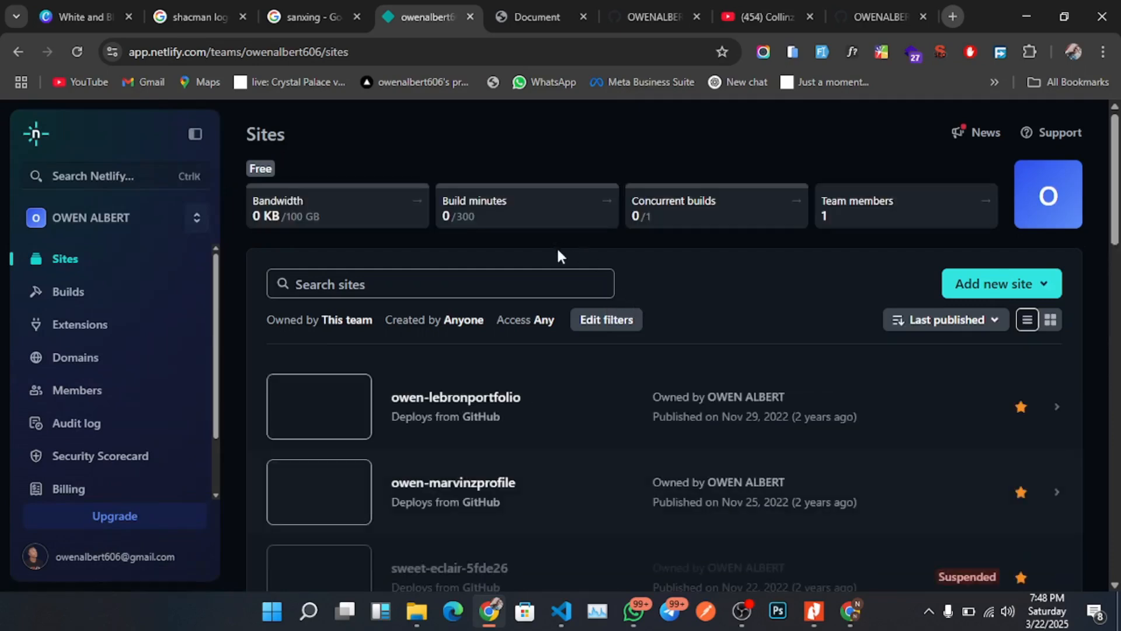
pyautogui.scroll(-3, 671, 409)
pyautogui.scroll(3, 672, 416)
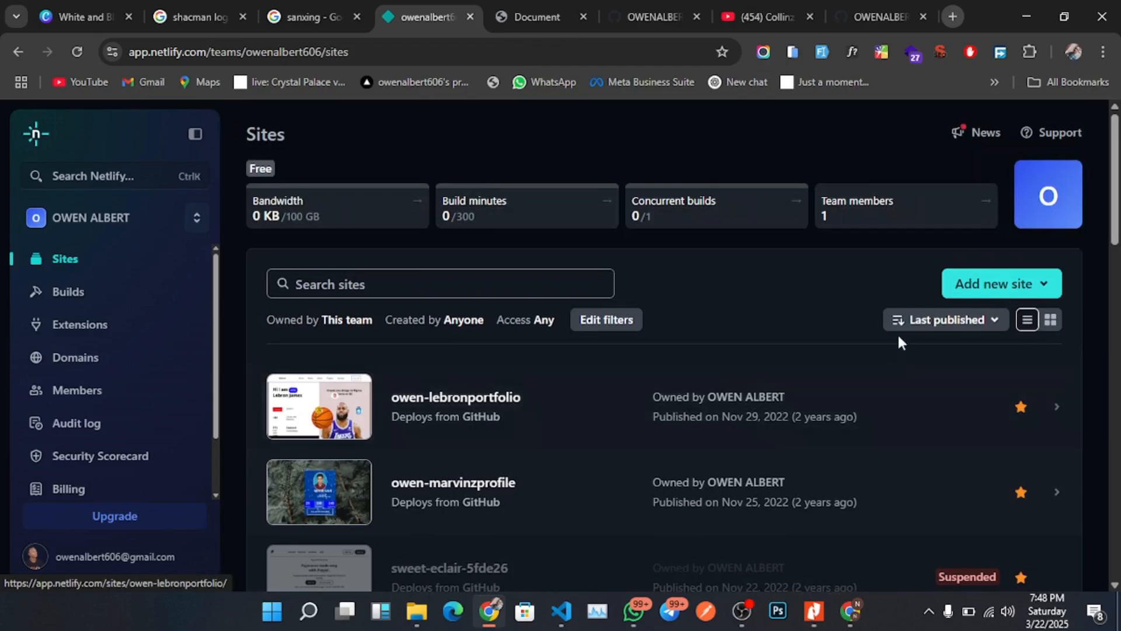
pyautogui.click(980, 286)
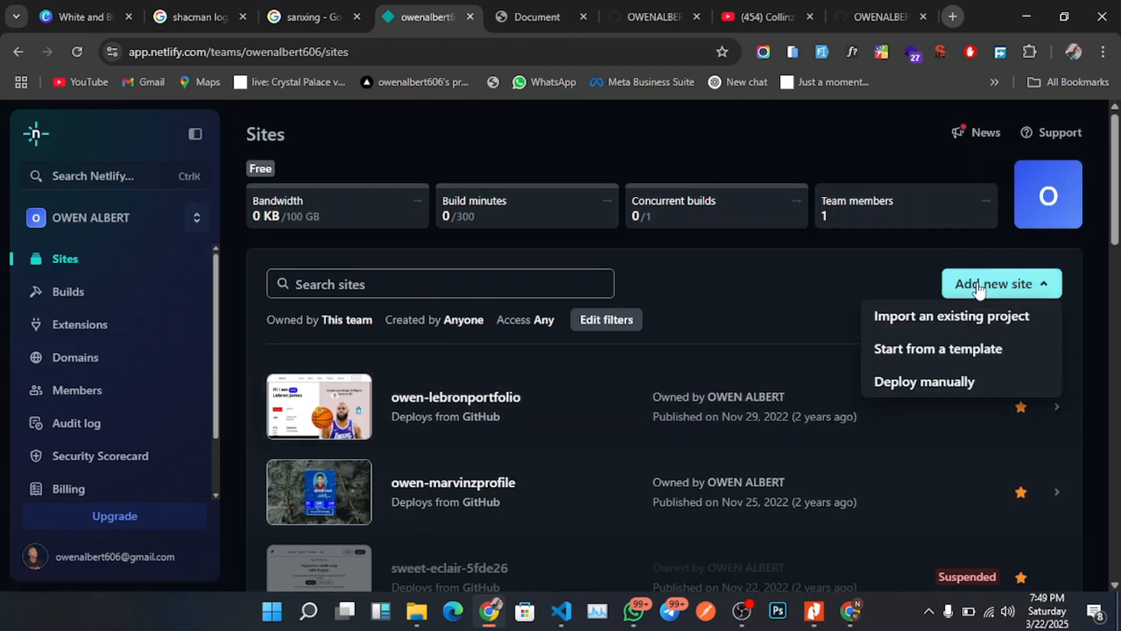
pyautogui.click(977, 320)
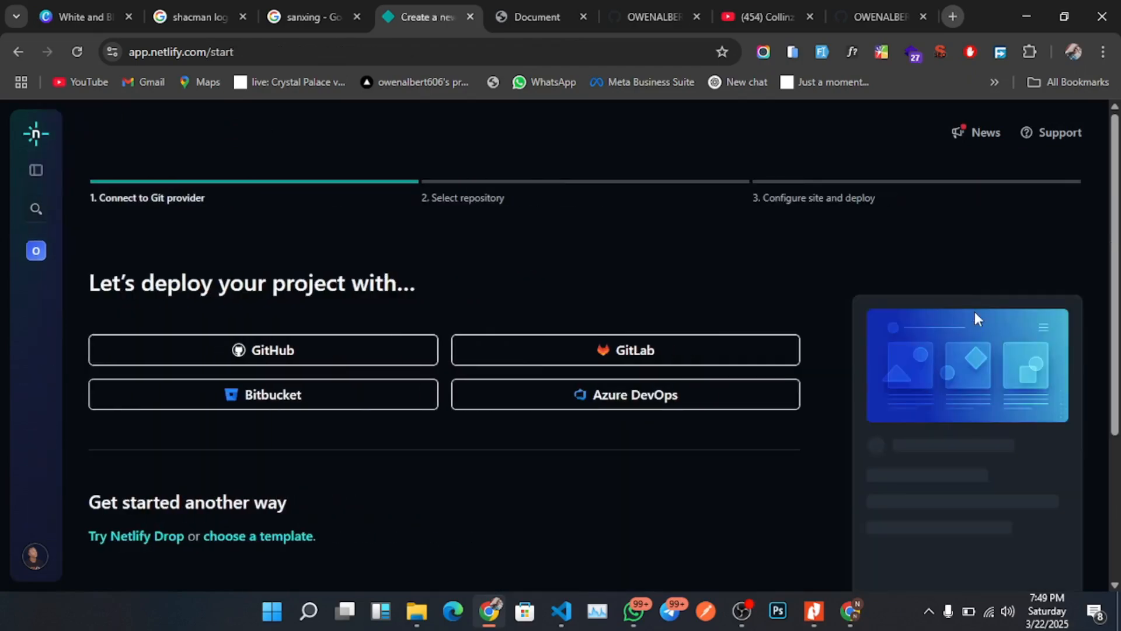
# Choose GitHub as the Git provider, search for mtn and select the mtn-clone repository.
pyautogui.click(284, 351)
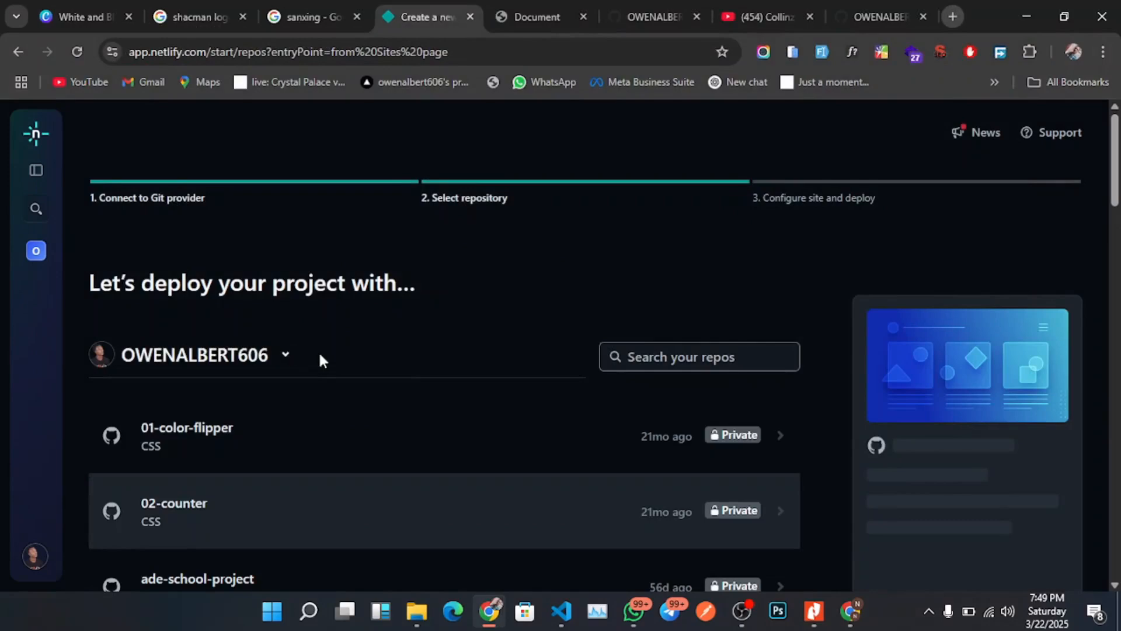
pyautogui.click(666, 346)
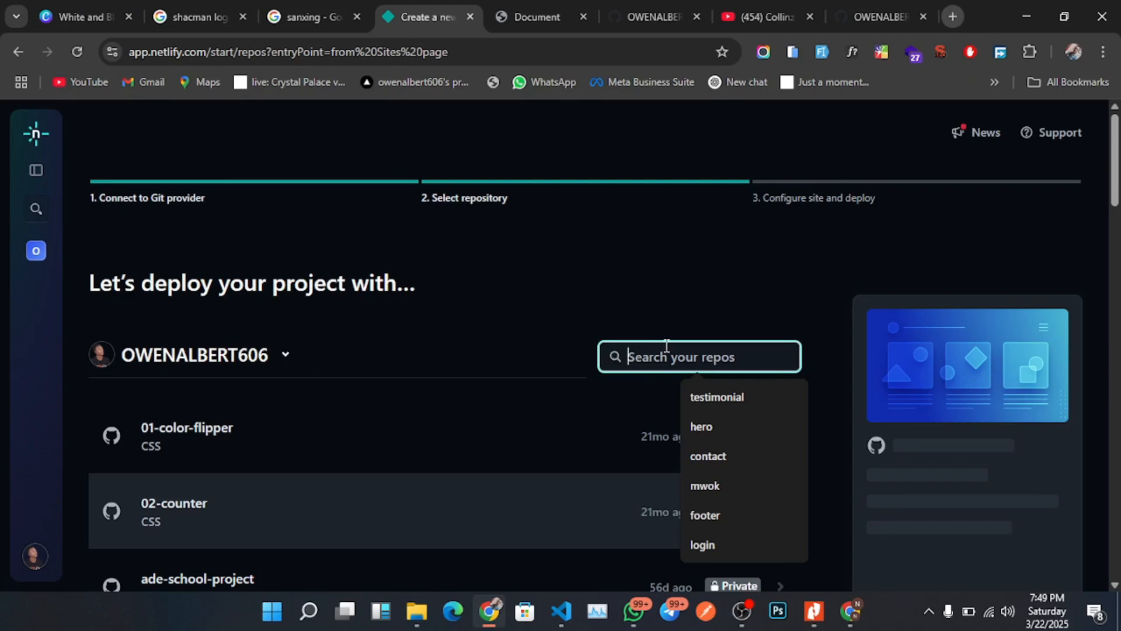
pyautogui.write('mtn')
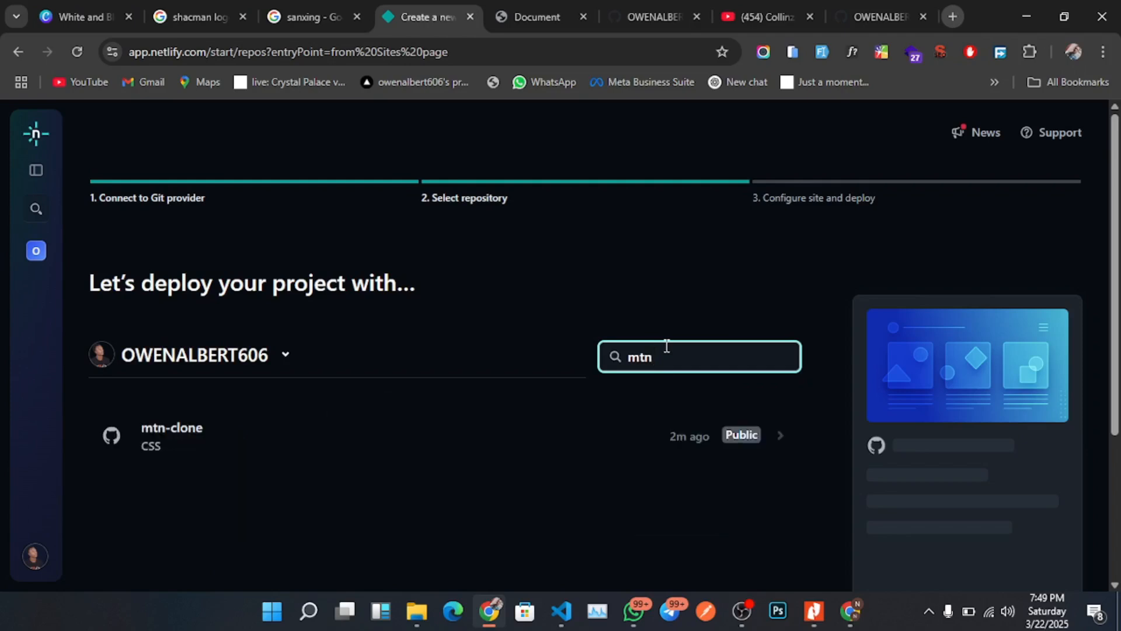
pyautogui.click(246, 455)
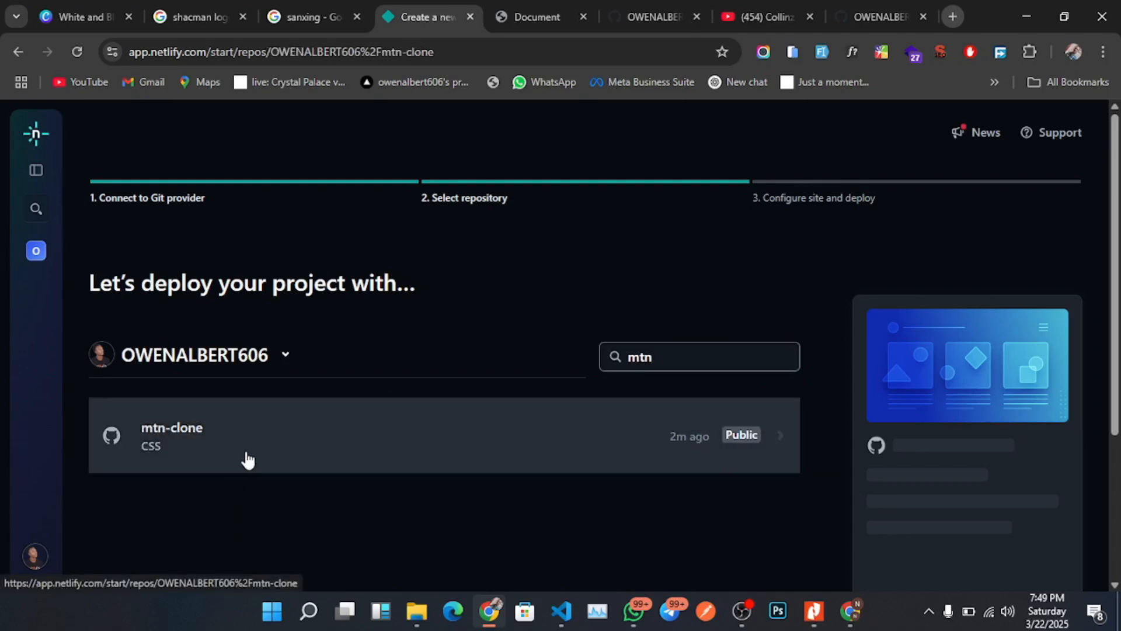
# Set the site name to mtn-clone.
pyautogui.scroll(-4, 520, 444)
pyautogui.scroll(2, 516, 454)
pyautogui.scroll(1, 516, 454)
pyautogui.click(213, 447)
pyautogui.write('mtn-clone')
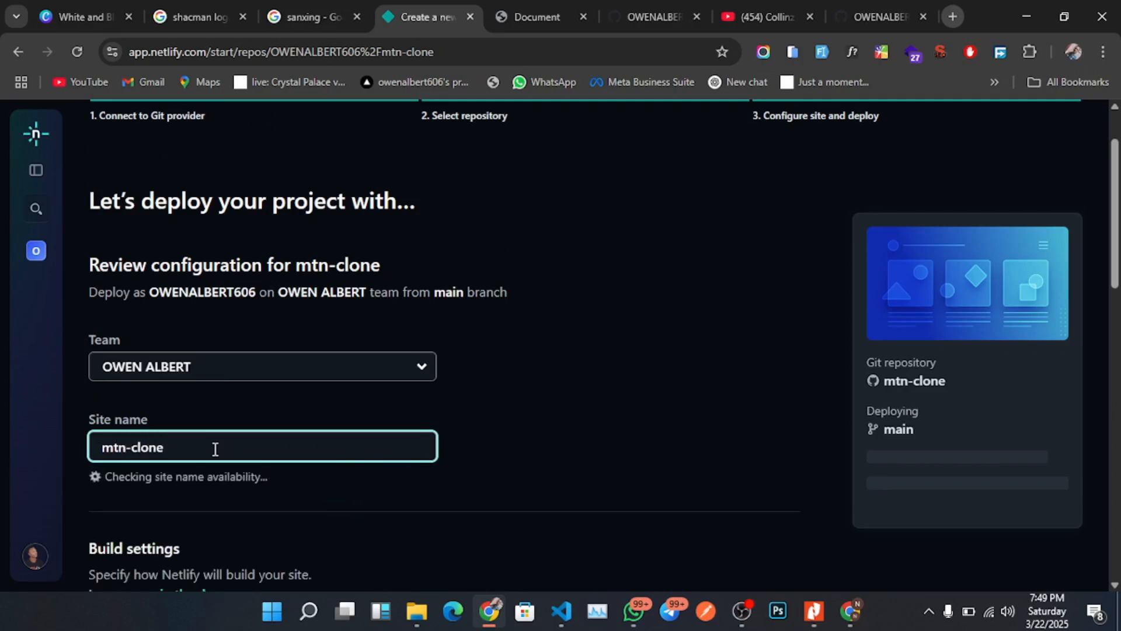
# Review the build settings for the main branch and deploy the mtn-clone site.
pyautogui.scroll(-3, 485, 450)
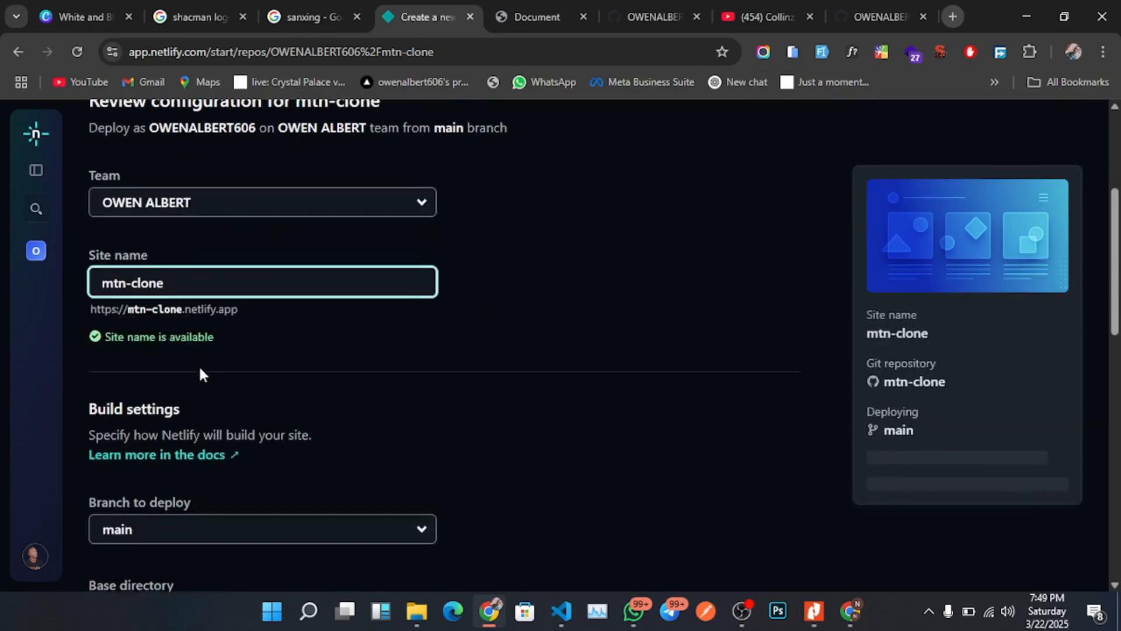
pyautogui.scroll(-10, 199, 373)
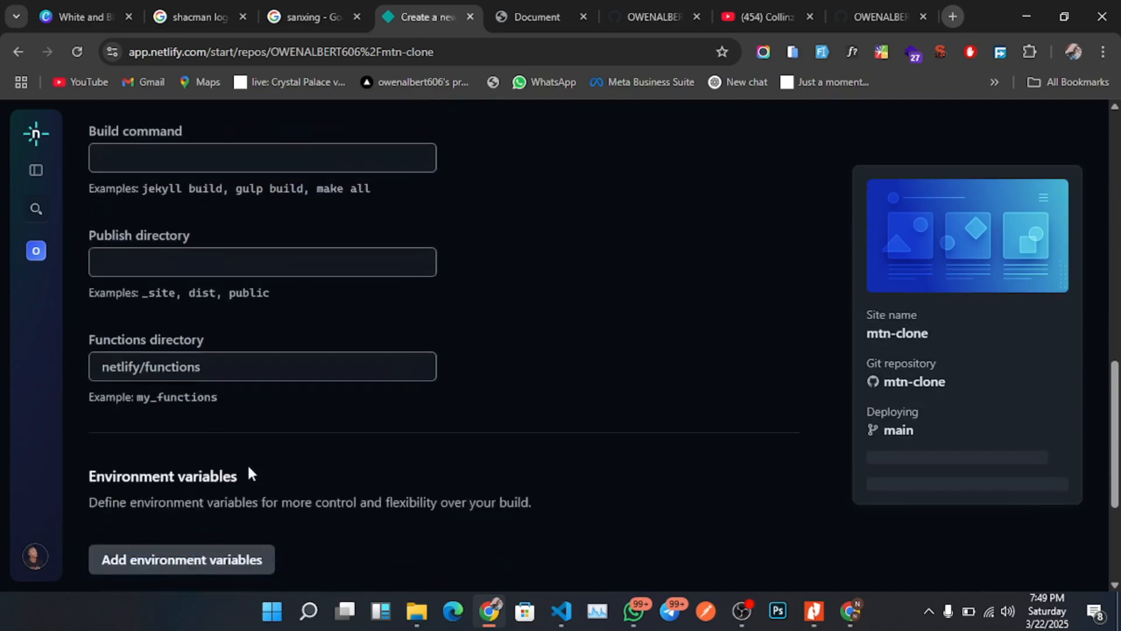
pyautogui.scroll(-4, 248, 464)
pyautogui.click(173, 411)
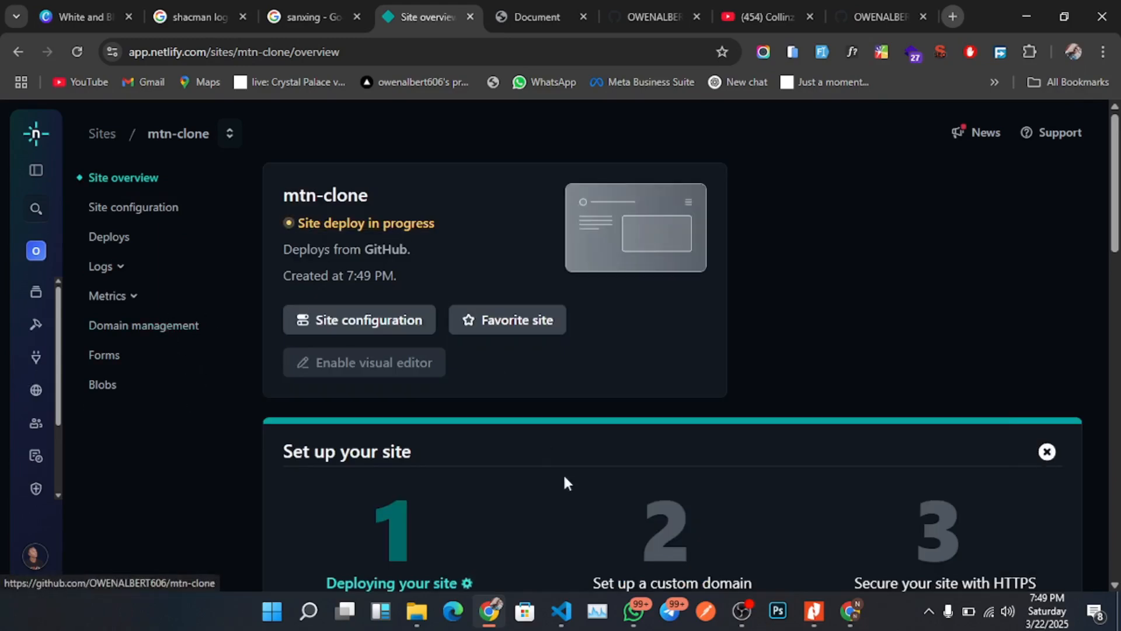
# Scroll through the mtn-clone site overview to check the deploy progress.
pyautogui.scroll(-3, 565, 473)
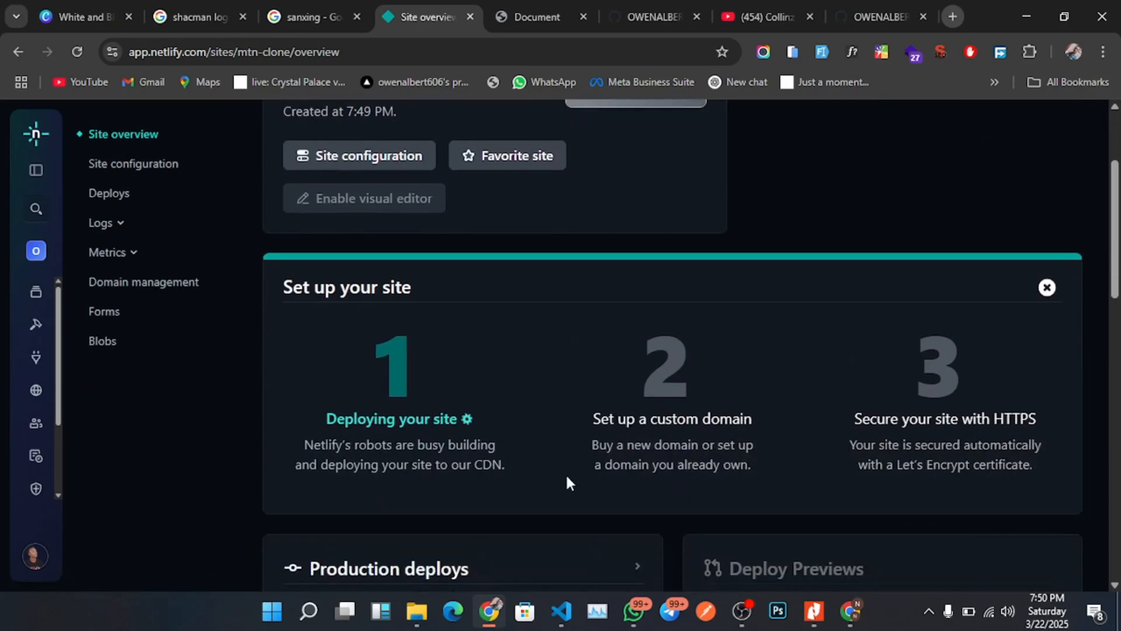
pyautogui.scroll(-3, 566, 476)
pyautogui.scroll(3, 570, 470)
pyautogui.scroll(-1, 650, 423)
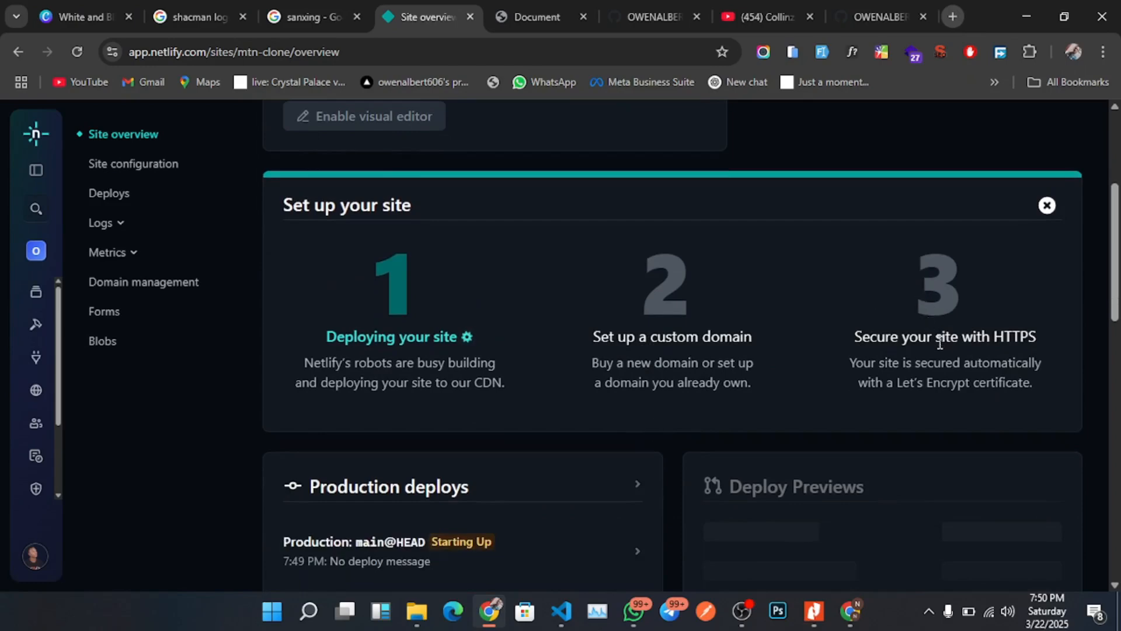
pyautogui.scroll(-1, 934, 354)
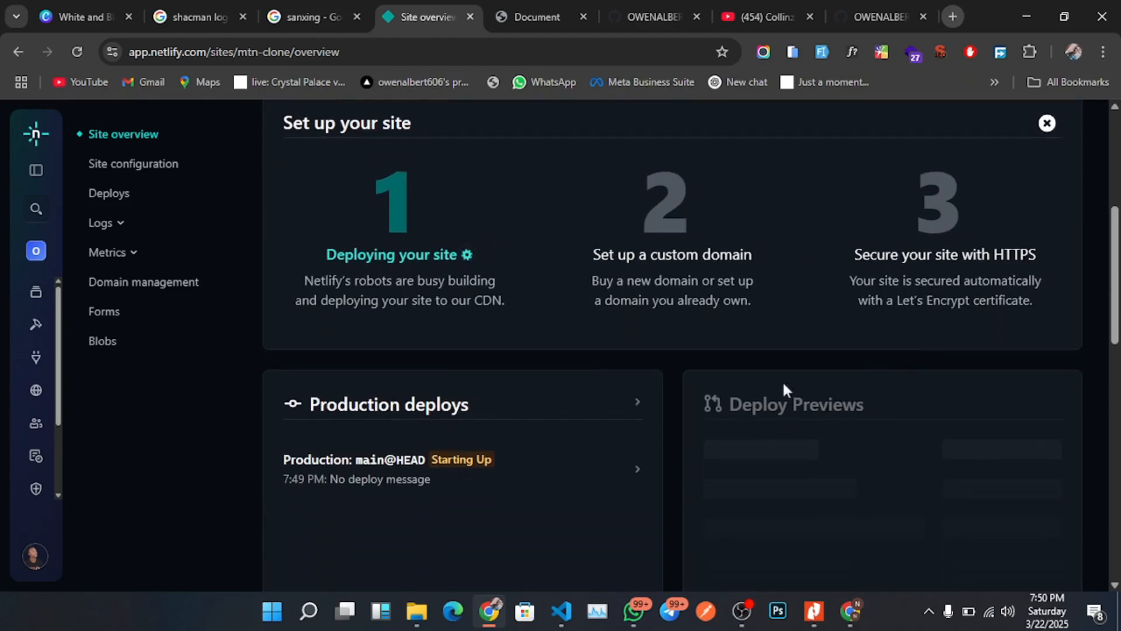
pyautogui.scroll(-3, 607, 487)
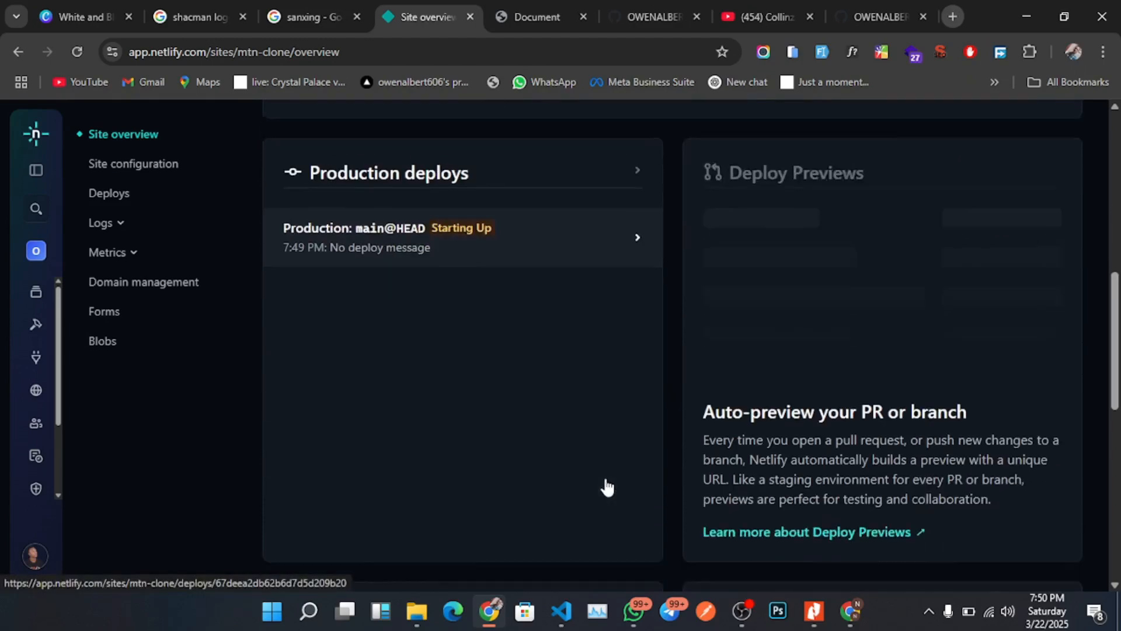
pyautogui.scroll(5, 607, 486)
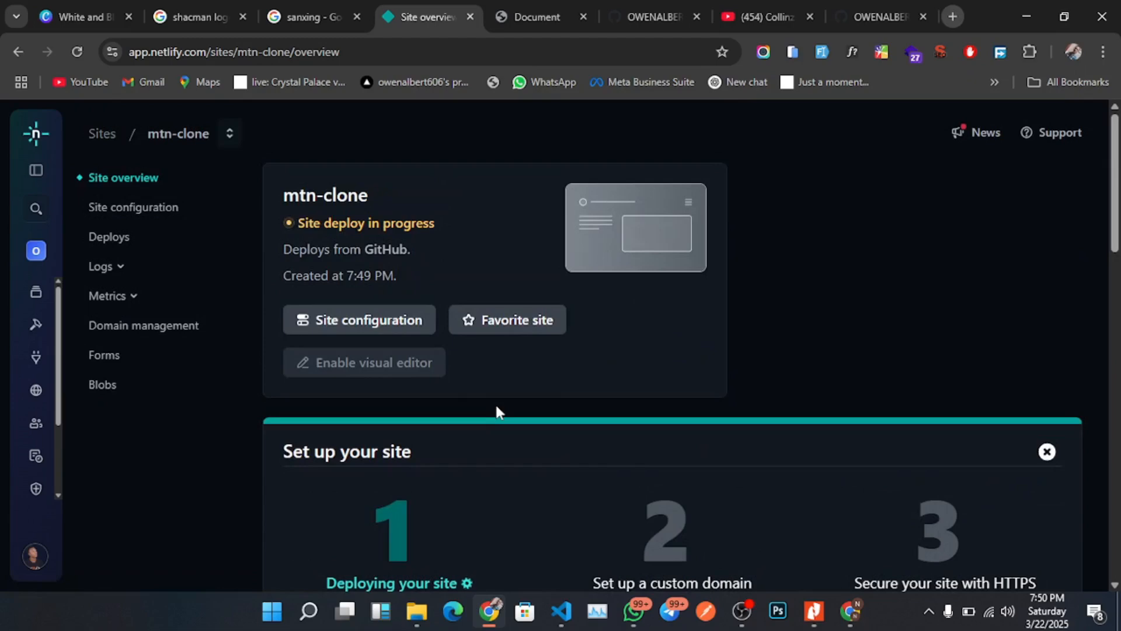
pyautogui.scroll(-3, 625, 421)
pyautogui.scroll(3, 671, 359)
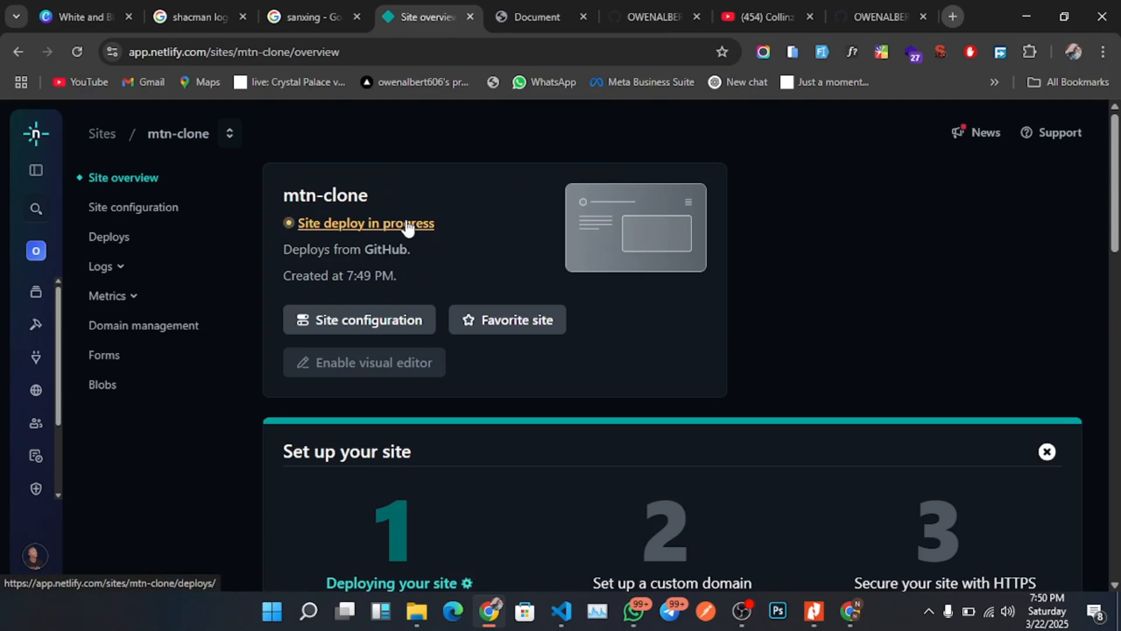
# Check the mtn-clone production deploy status on the overview page until it shows as published.
pyautogui.scroll(-10, 503, 337)
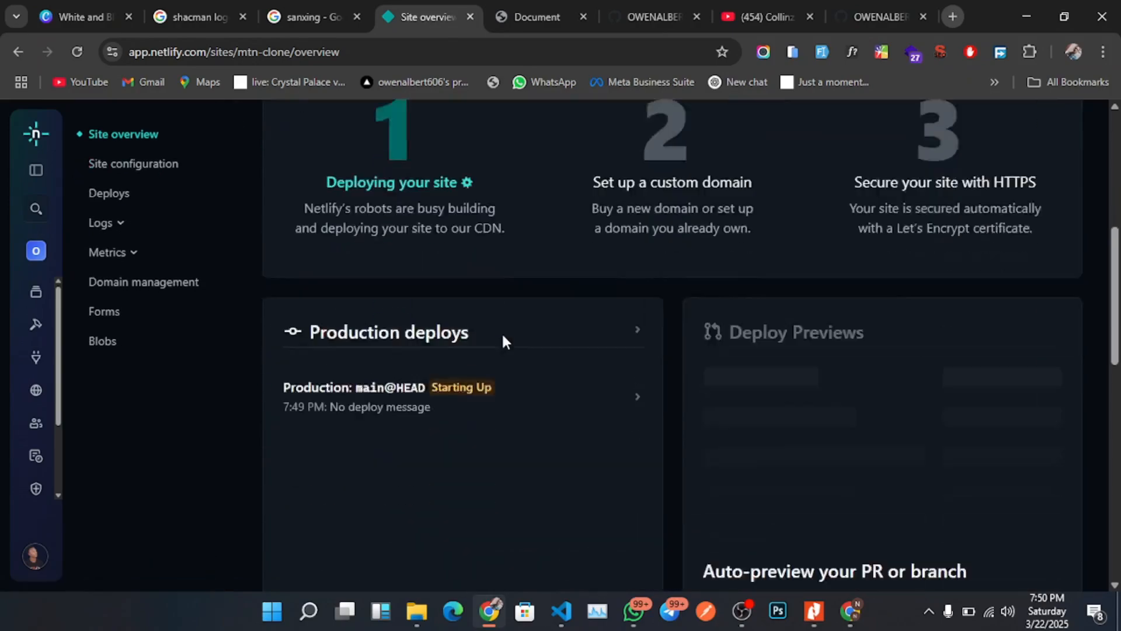
pyautogui.scroll(5, 502, 337)
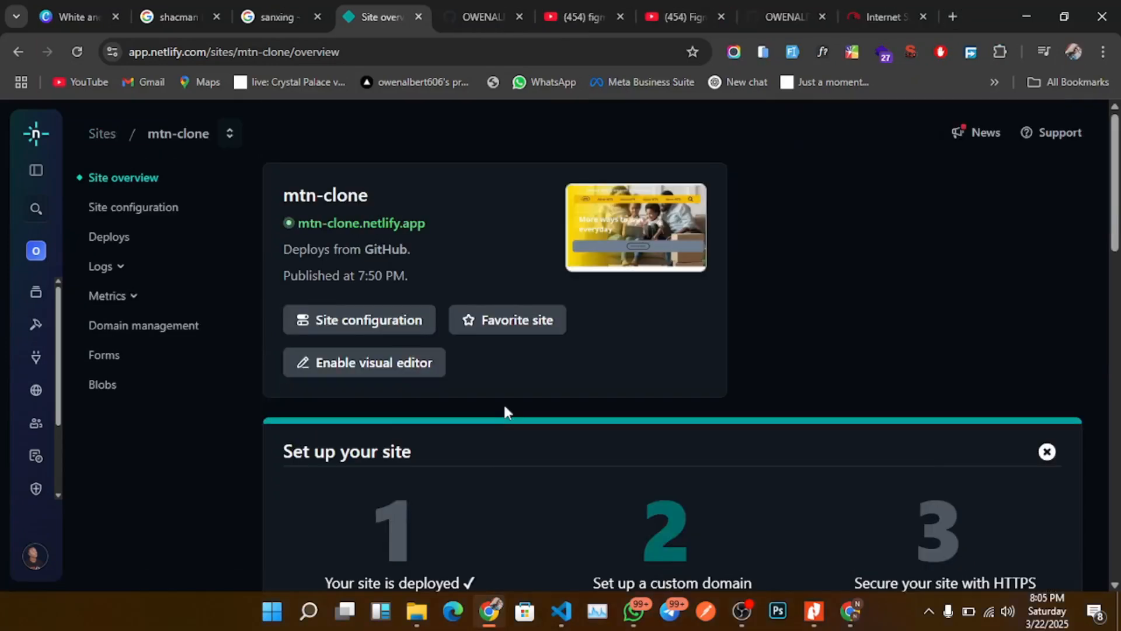
pyautogui.scroll(-5, 505, 411)
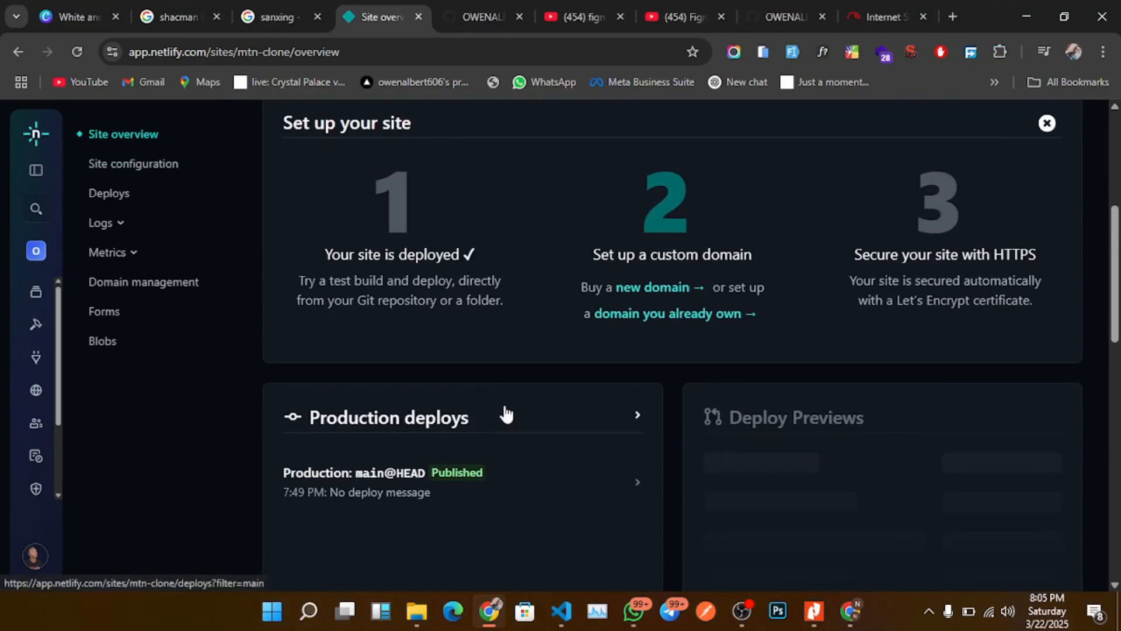
pyautogui.scroll(5, 450, 480)
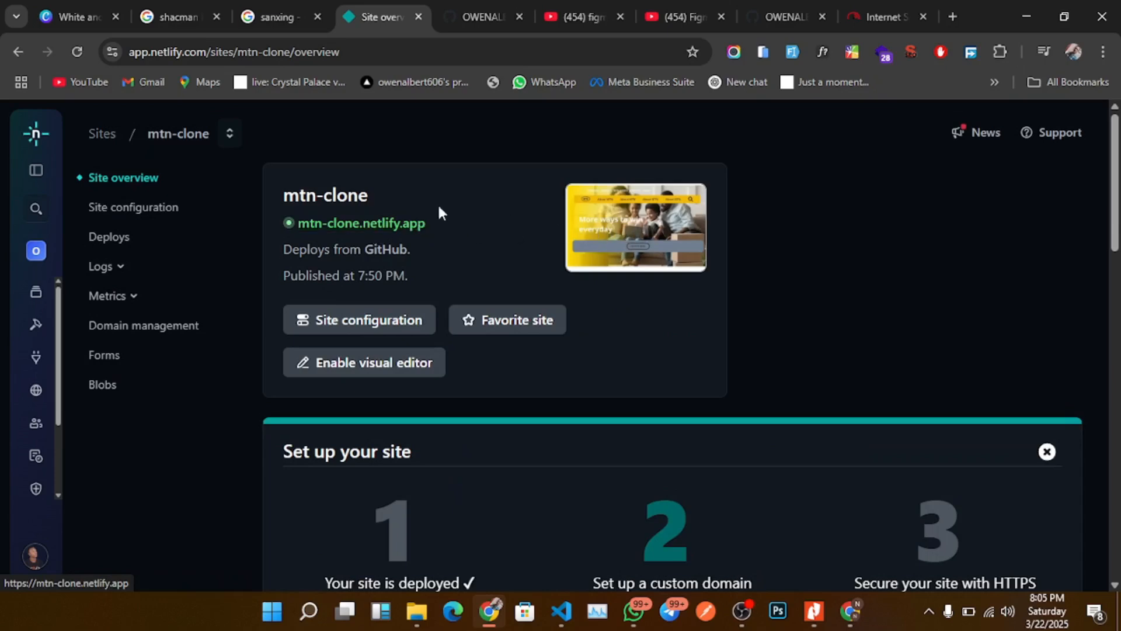
# Open the live mtn-clone.netlify.app site and scroll through its hero and Top Deals sections.
pyautogui.click(399, 230)
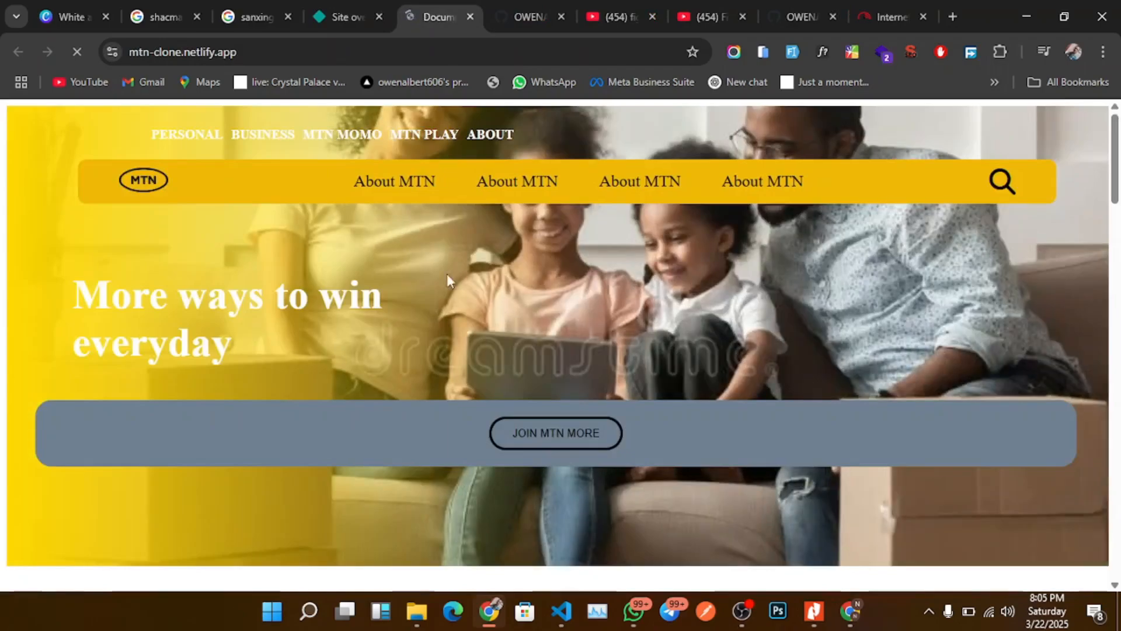
pyautogui.scroll(-6, 461, 299)
pyautogui.scroll(-20, 461, 300)
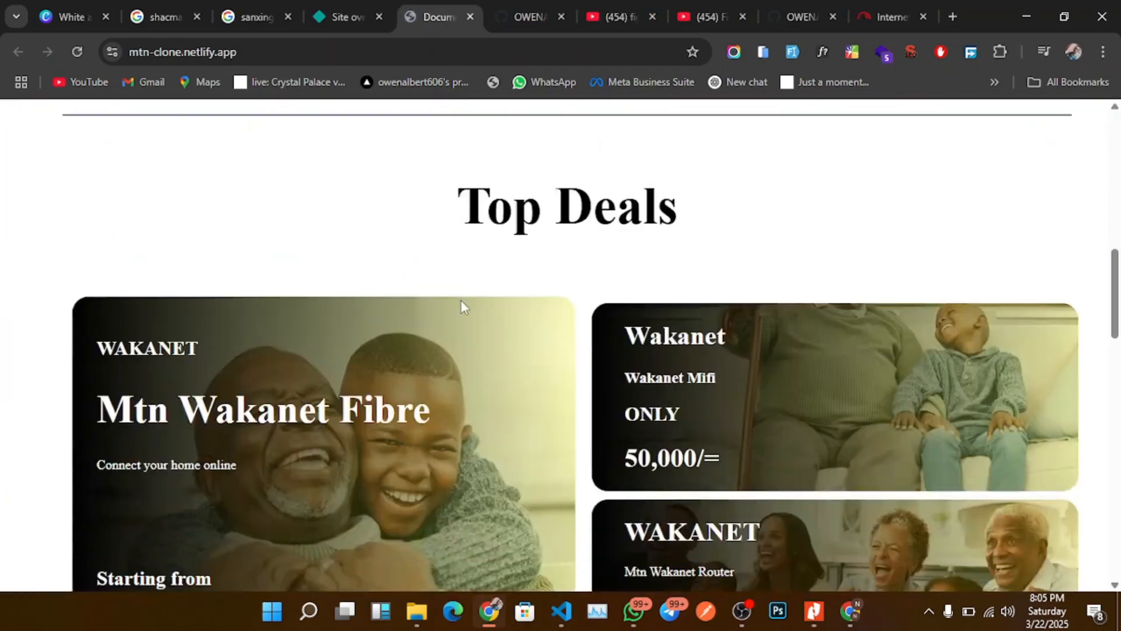
pyautogui.scroll(20, 462, 306)
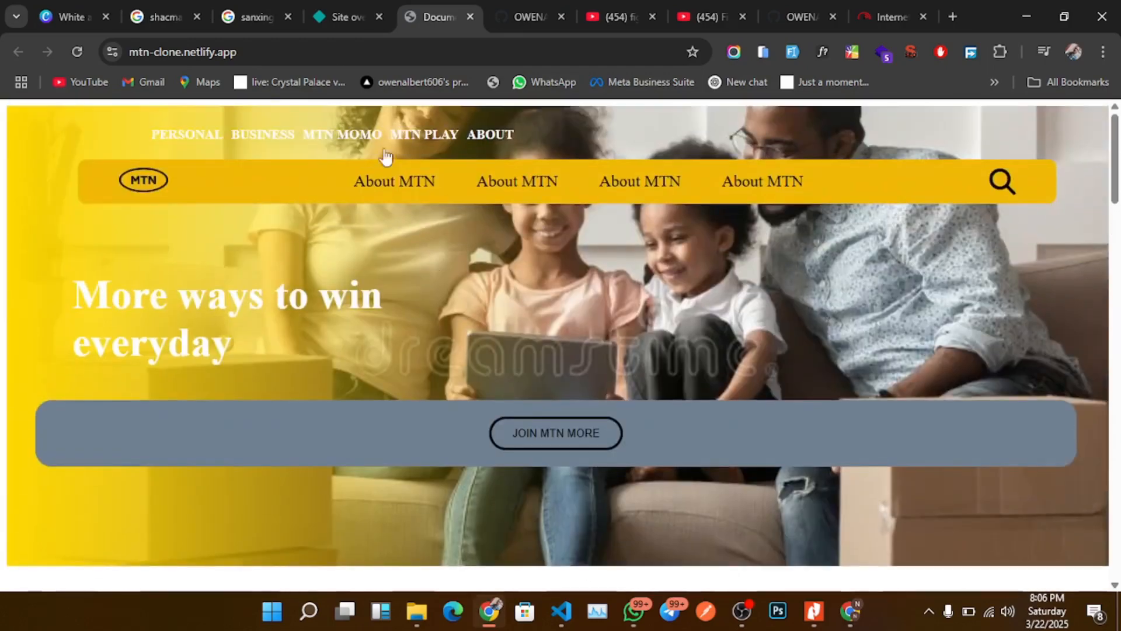
# Return to Netlify and browse the team's full list of sites.
pyautogui.click(344, 16)
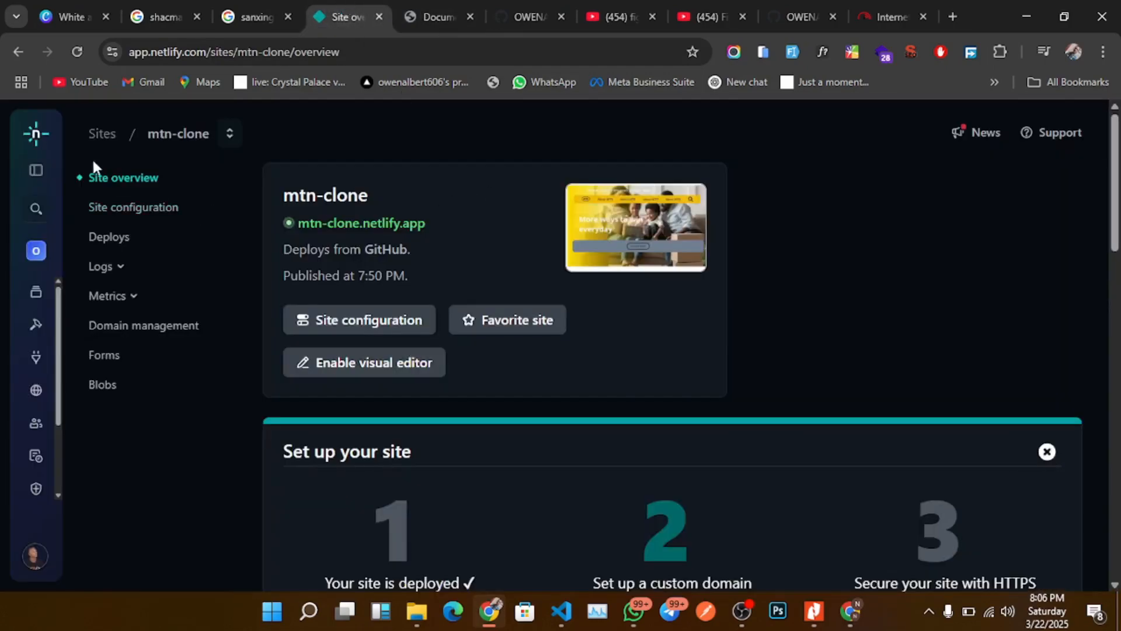
pyautogui.click(32, 143)
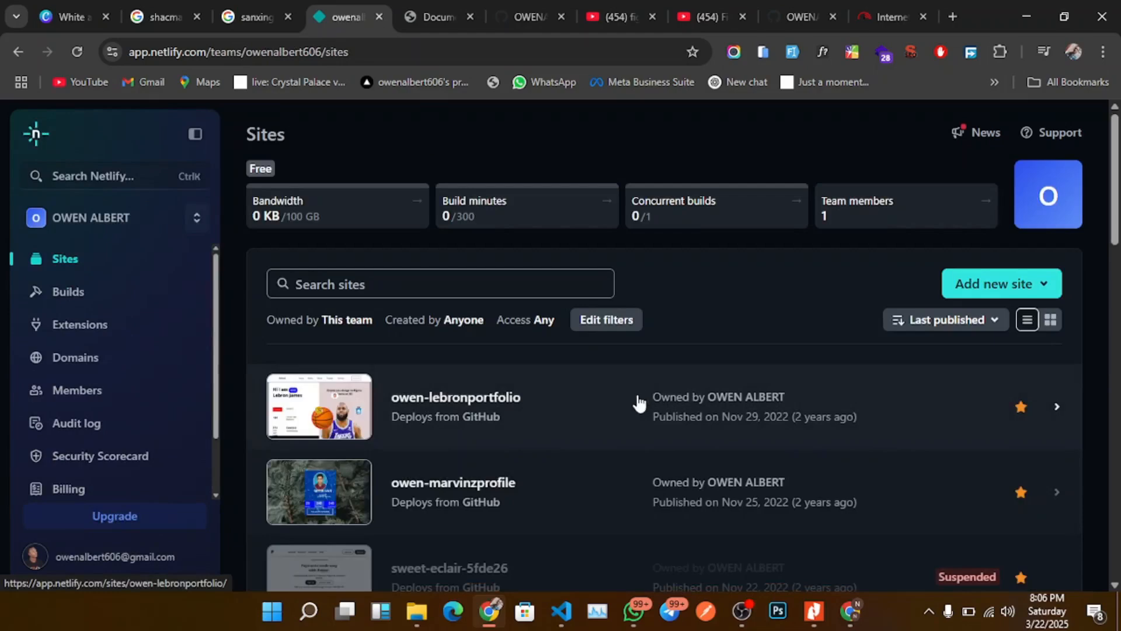
pyautogui.scroll(-2, 543, 408)
pyautogui.scroll(2, 543, 408)
pyautogui.scroll(-15, 508, 446)
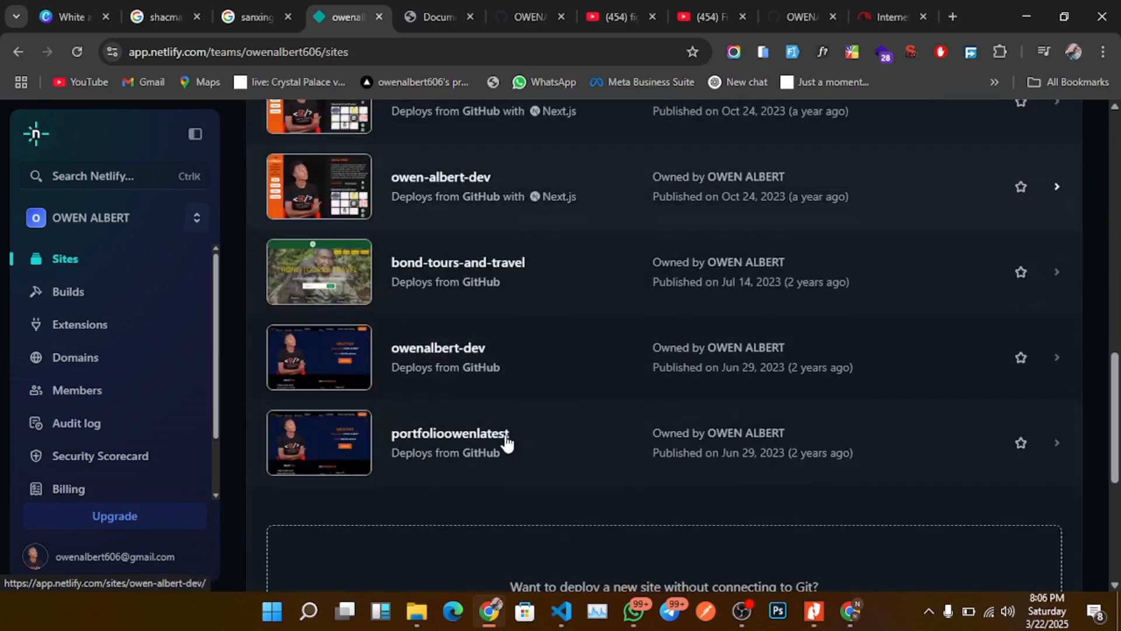
pyautogui.scroll(15, 506, 443)
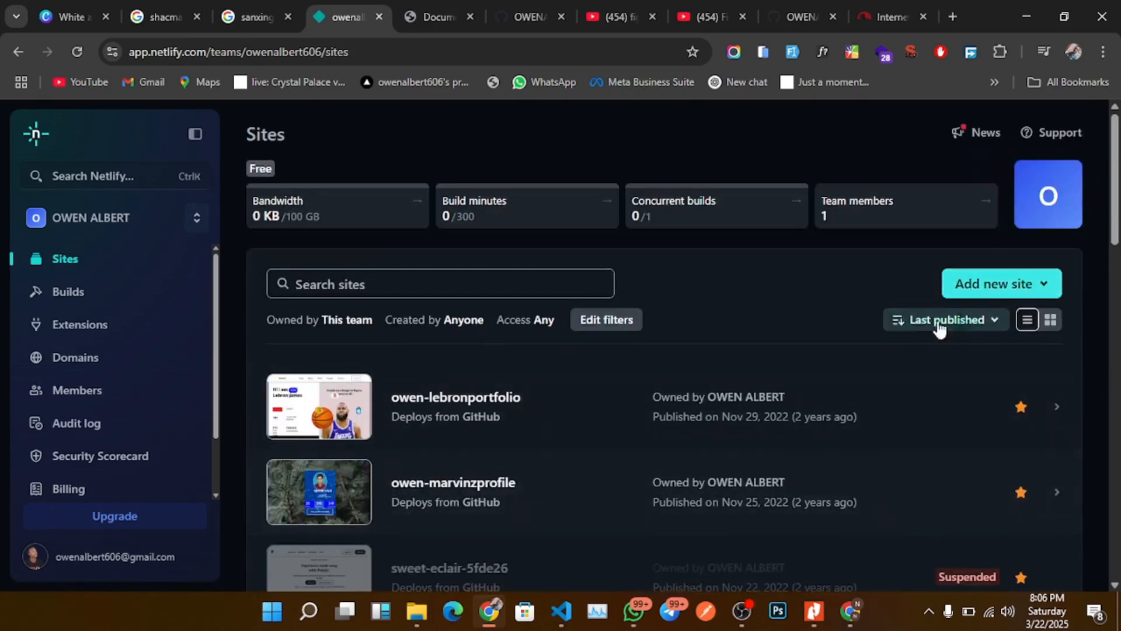
# Switch back to the live mtn-clone site and scroll through it once more.
pyautogui.click(435, 17)
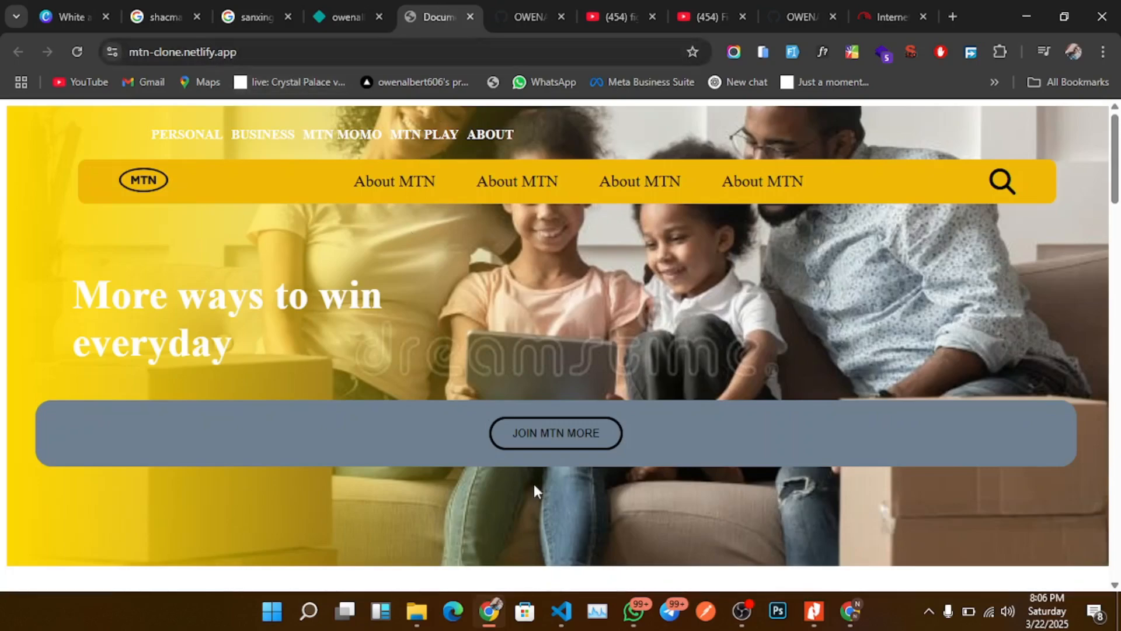
pyautogui.scroll(-14, 533, 482)
pyautogui.scroll(15, 537, 439)
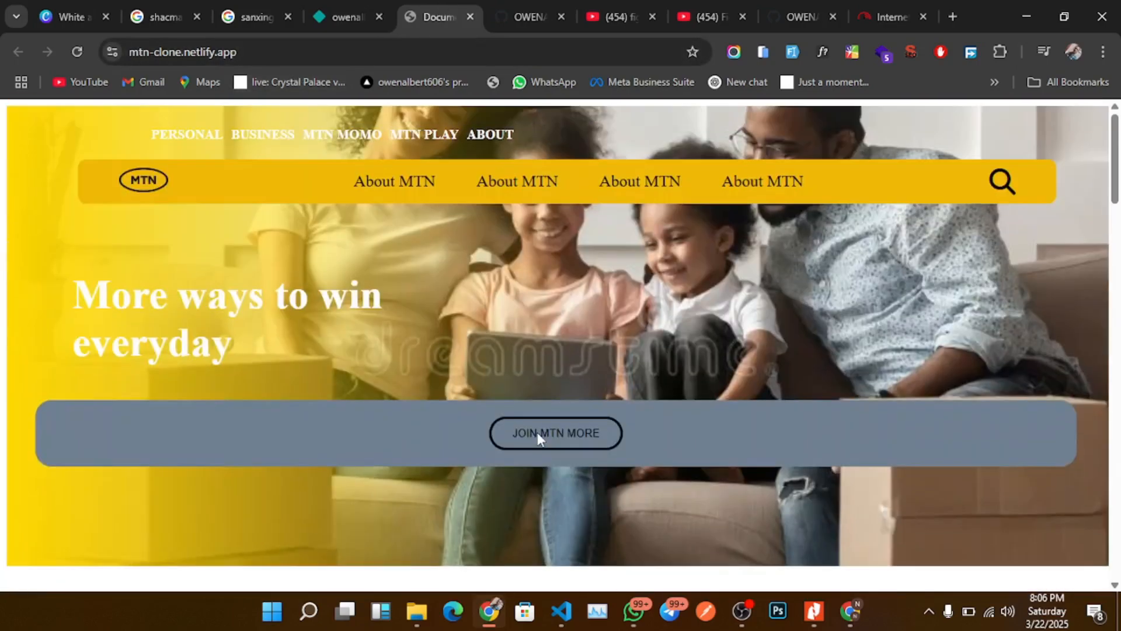